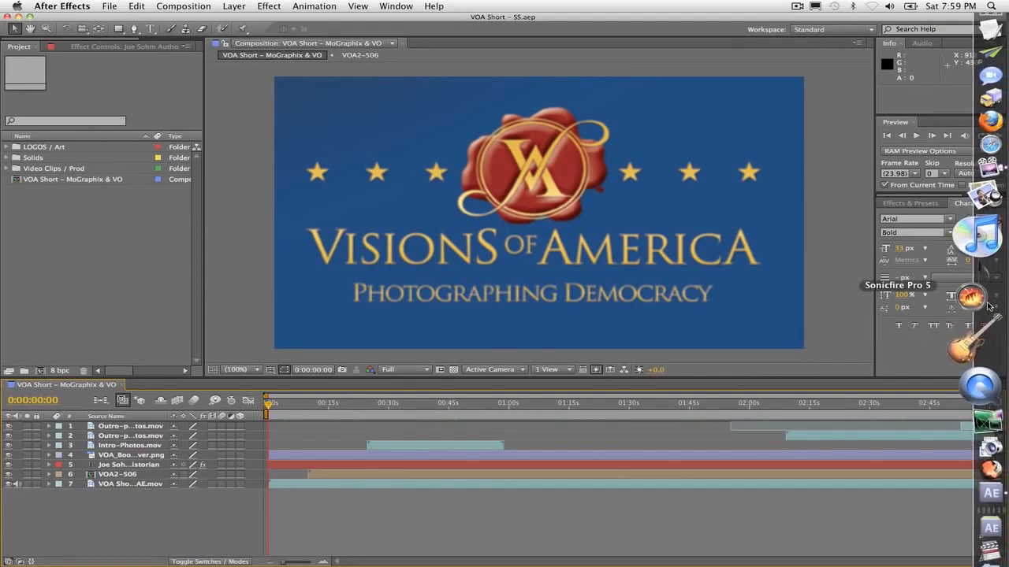
Switch to Sonicfire Pro 5, search the Express Track library for "americana" and audition the Americana track.
click(975, 302)
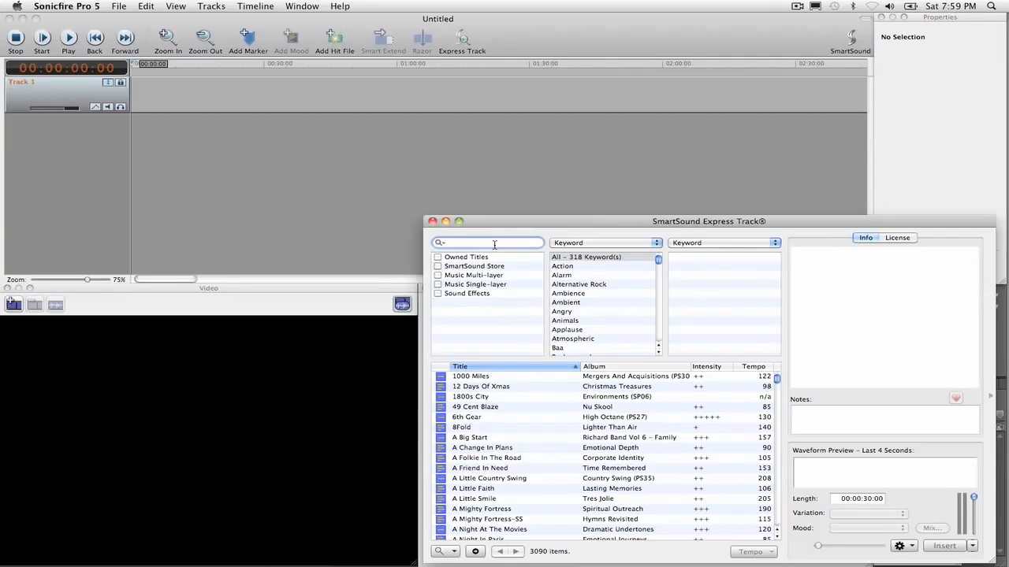
text(americana)
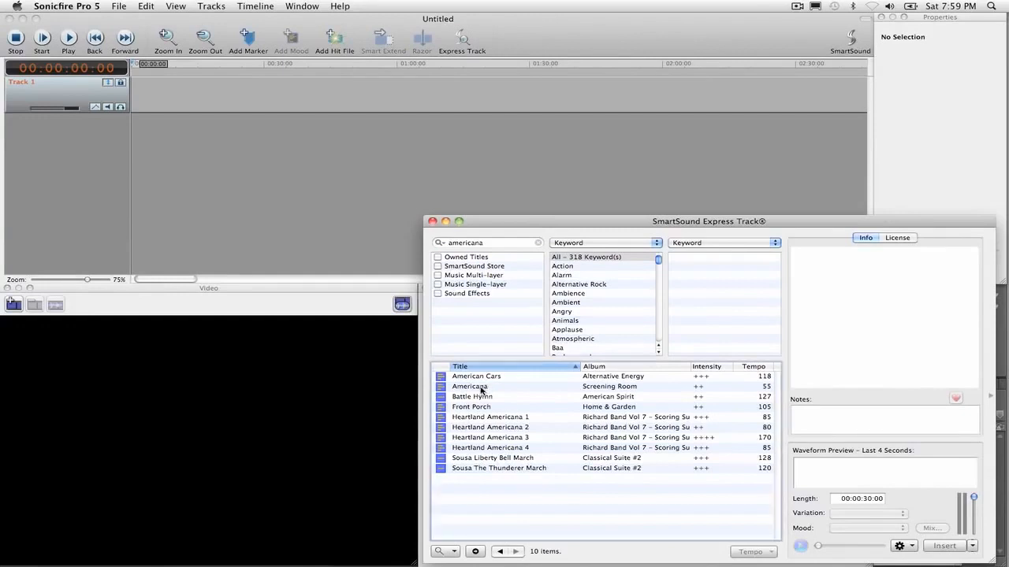
click(481, 390)
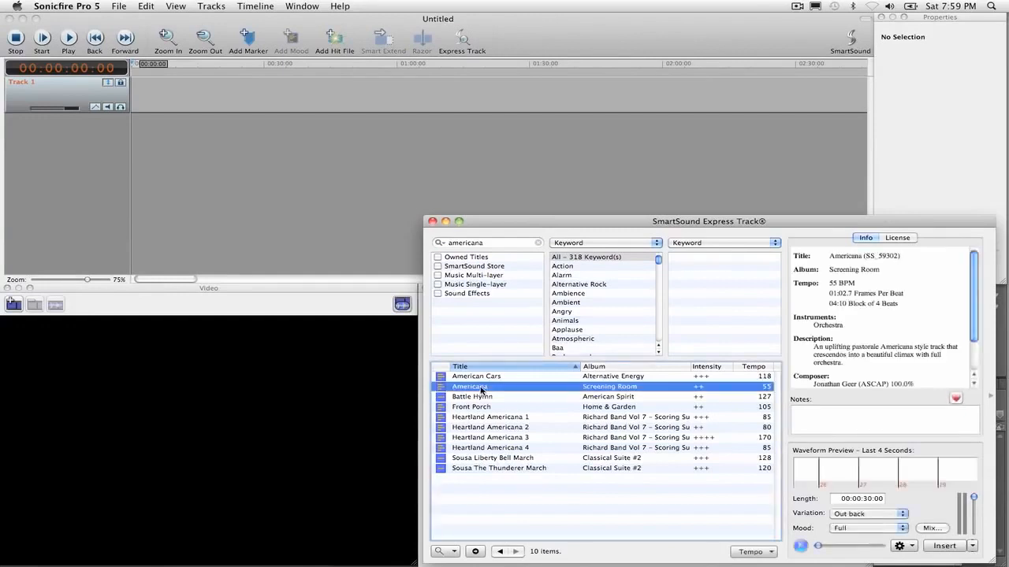
click(800, 546)
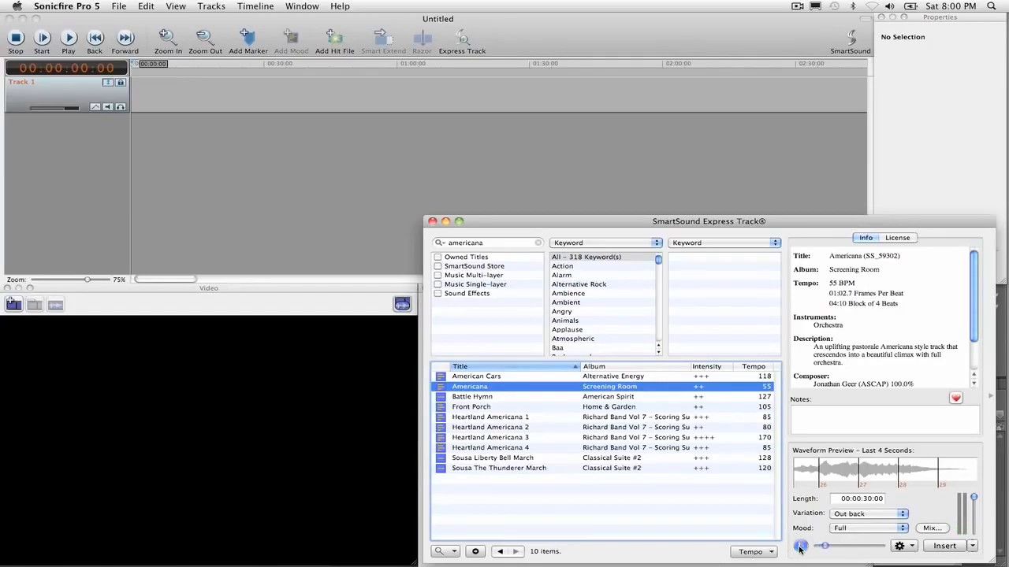
Check Heartland Americana 1, then choose Heartland Americana 4 with the Promise variation and audition it.
click(501, 420)
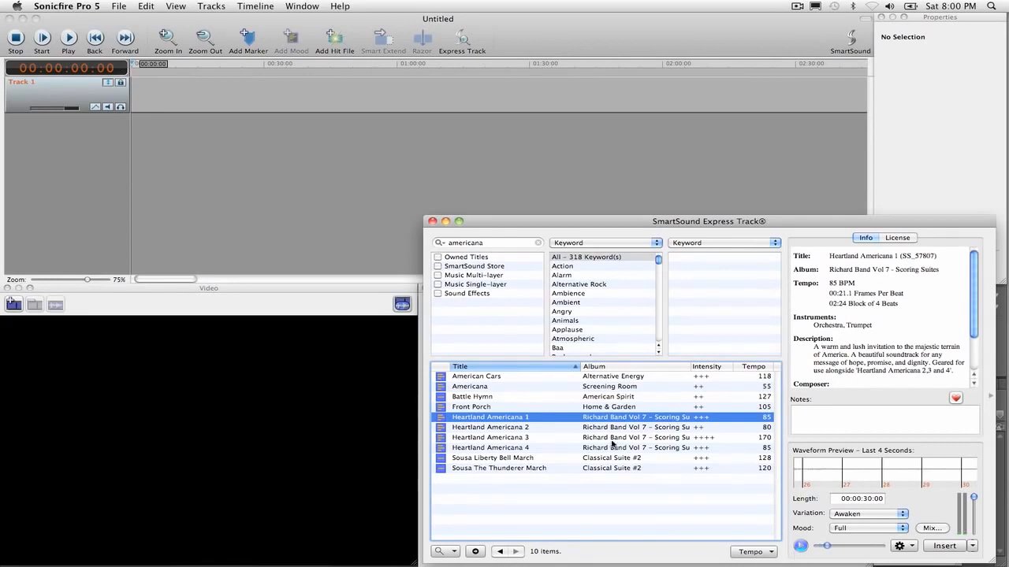
click(501, 449)
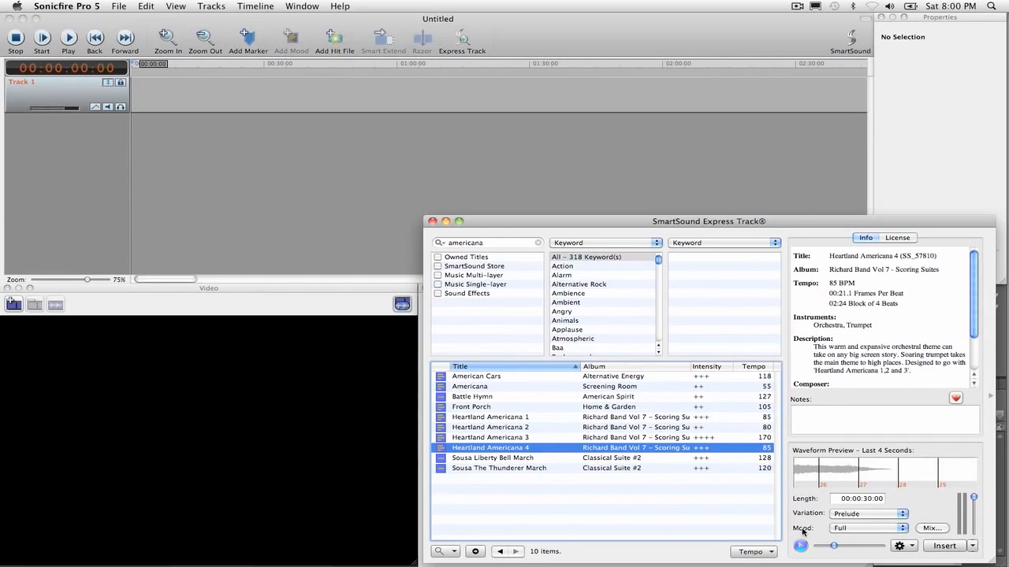
click(857, 516)
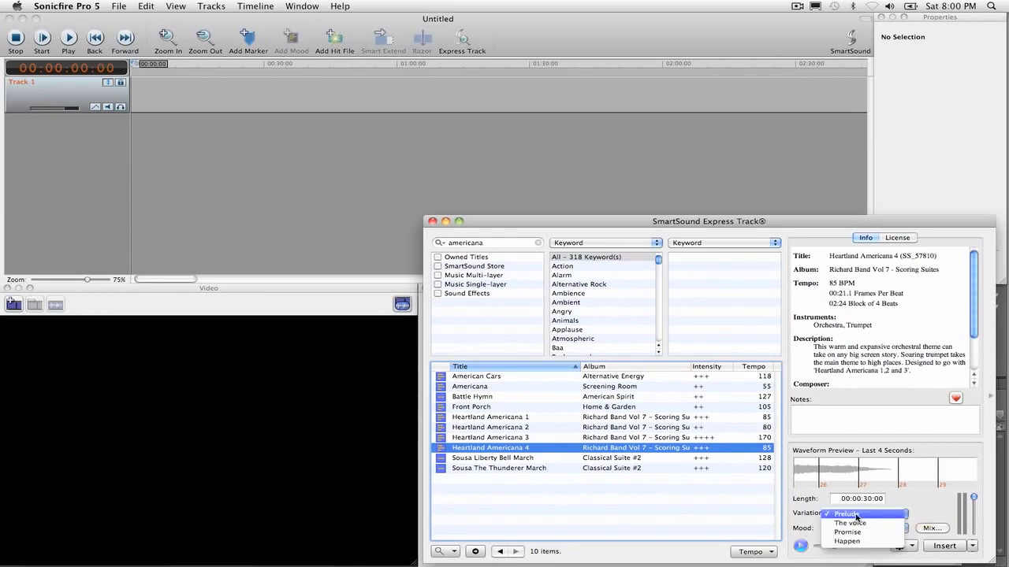
click(861, 533)
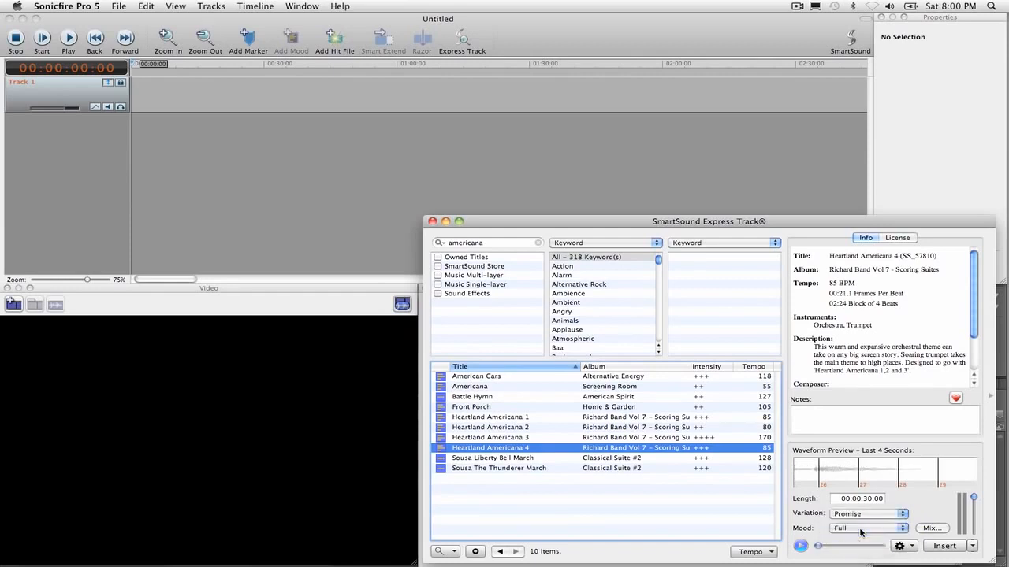
click(799, 547)
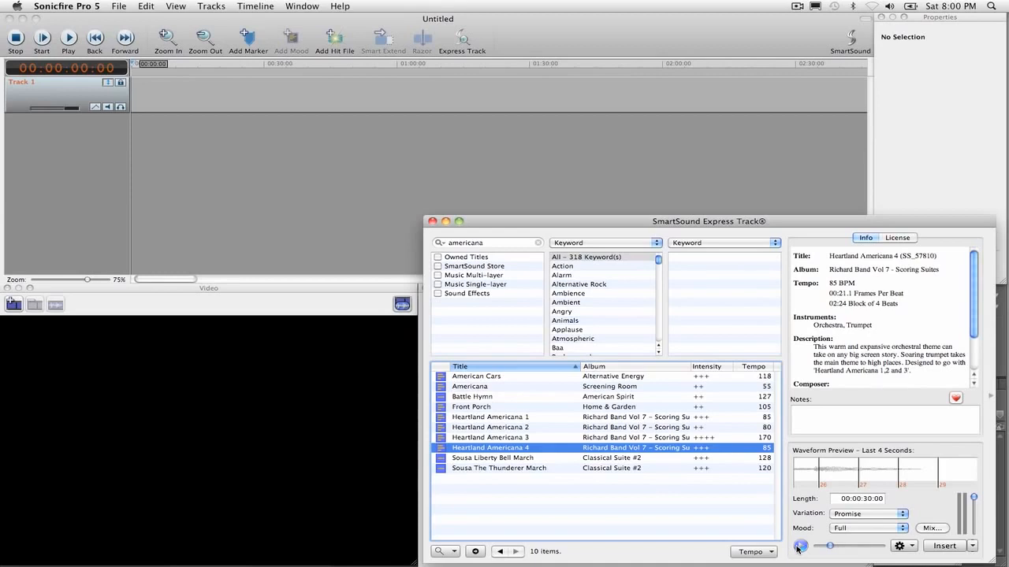
Set the Heartland Americana 4 length to 3:00:00 and insert the track into the timeline.
click(862, 499)
text(3)
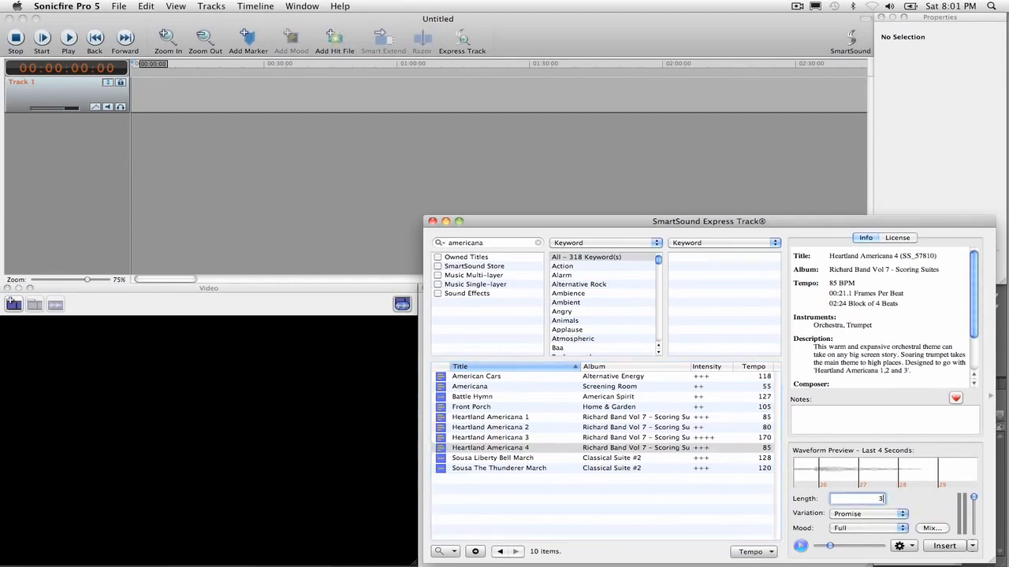
text(:00:00)
click(940, 545)
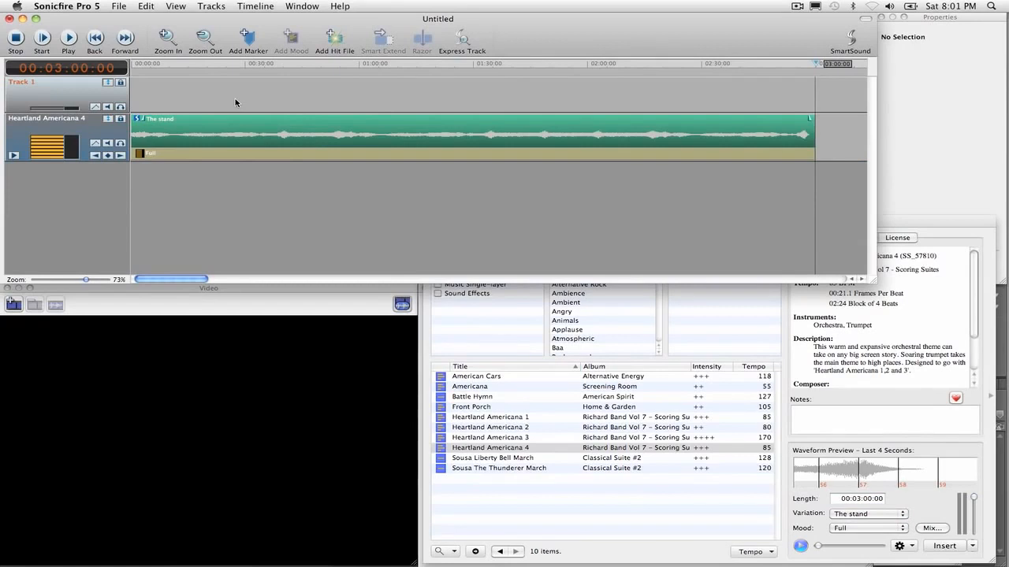
Play the inserted Heartland Americana 4 track from its beginning and check its ending.
drag(170, 63, 133, 69)
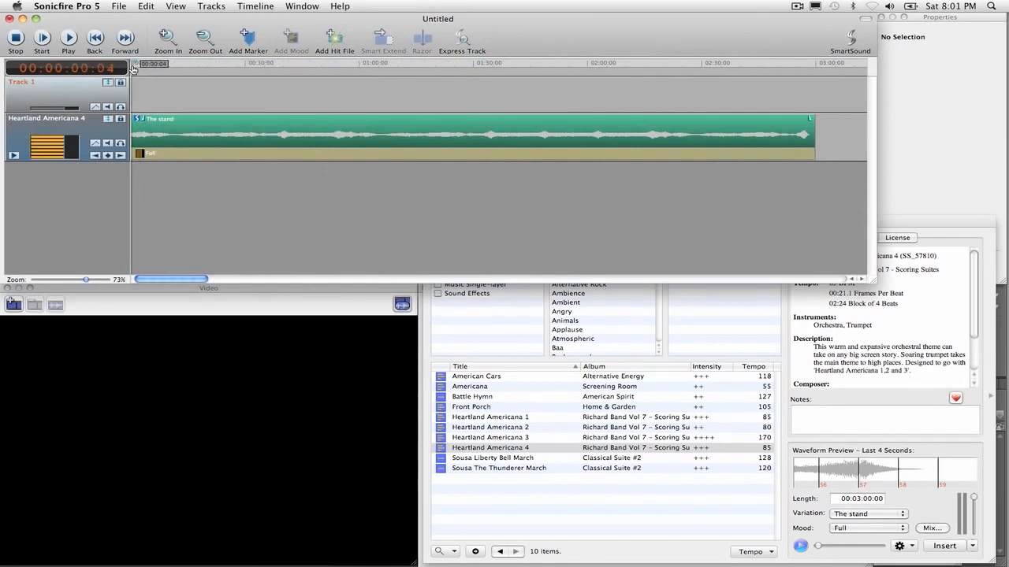
key(space)
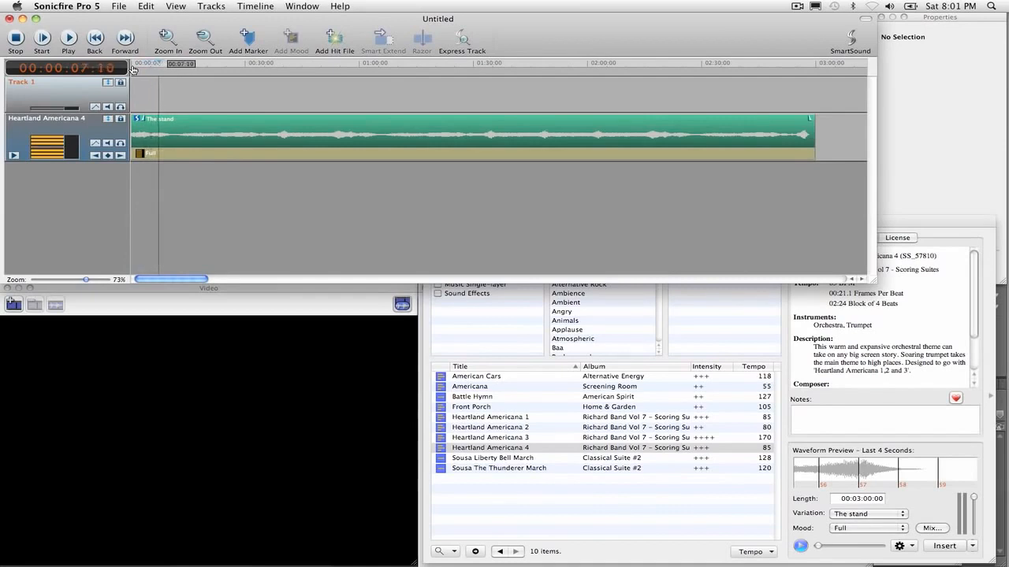
click(760, 64)
drag(760, 63, 772, 63)
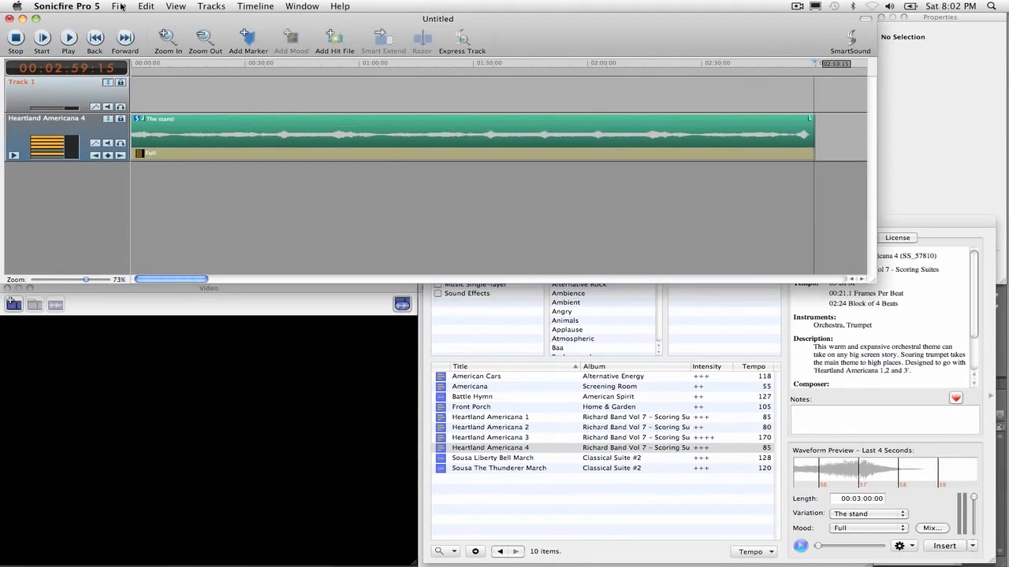
Export the complete soundtrack as a 48k, 16-bit AIFF named Heartland Americana 4 – The stand.aiff in the VOA-Video folder.
click(119, 6)
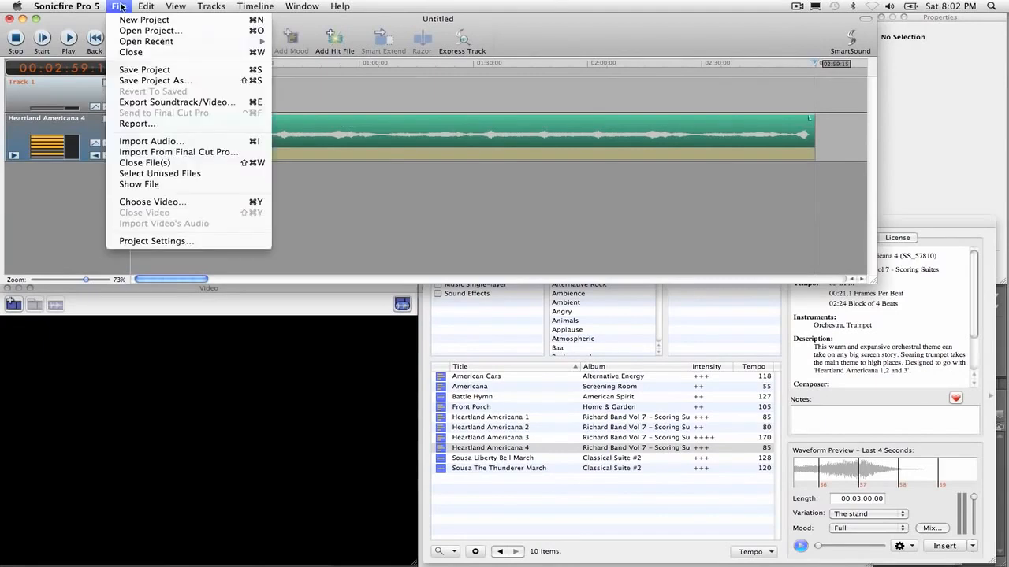
click(157, 103)
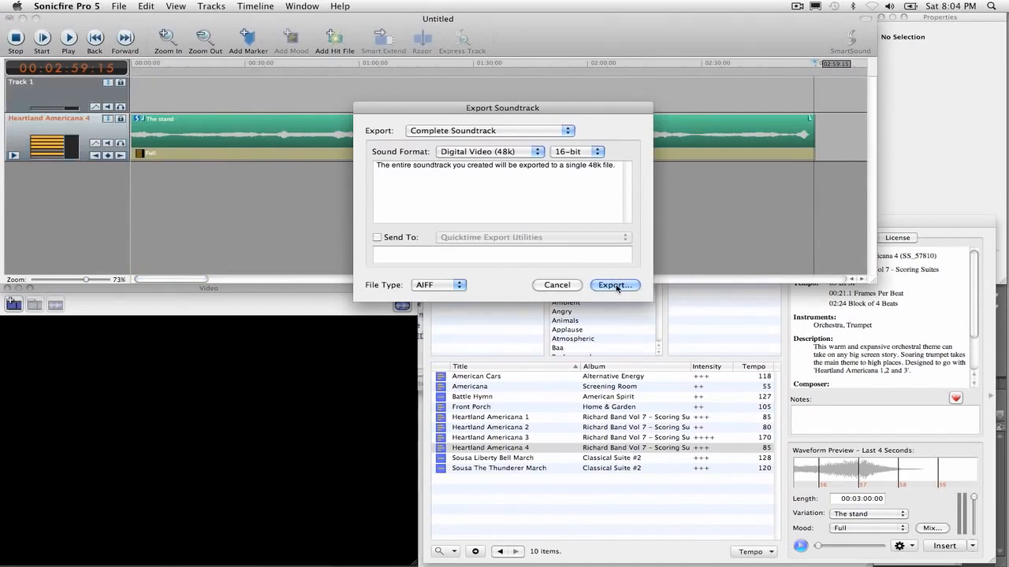
click(454, 287)
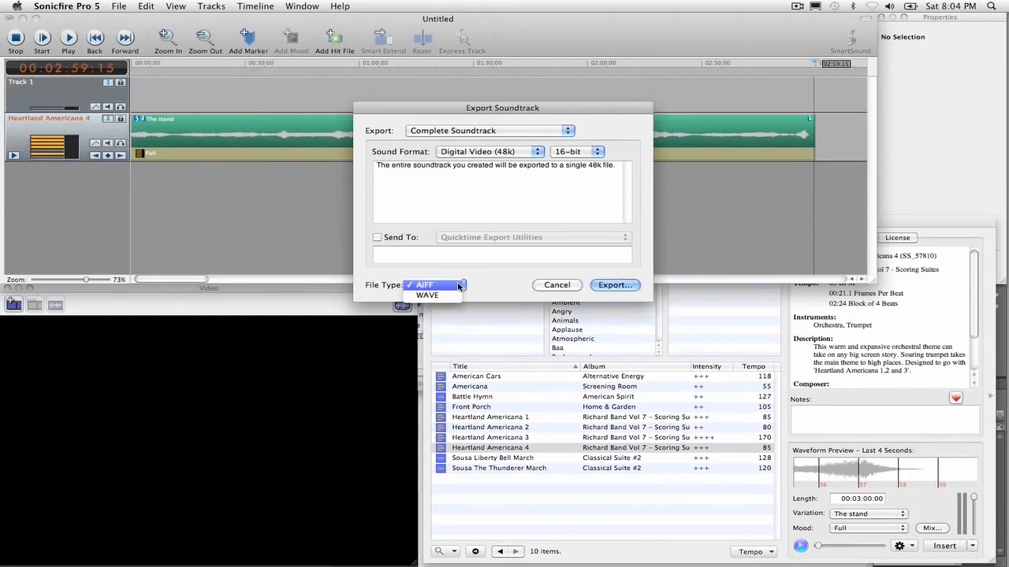
click(505, 273)
click(616, 285)
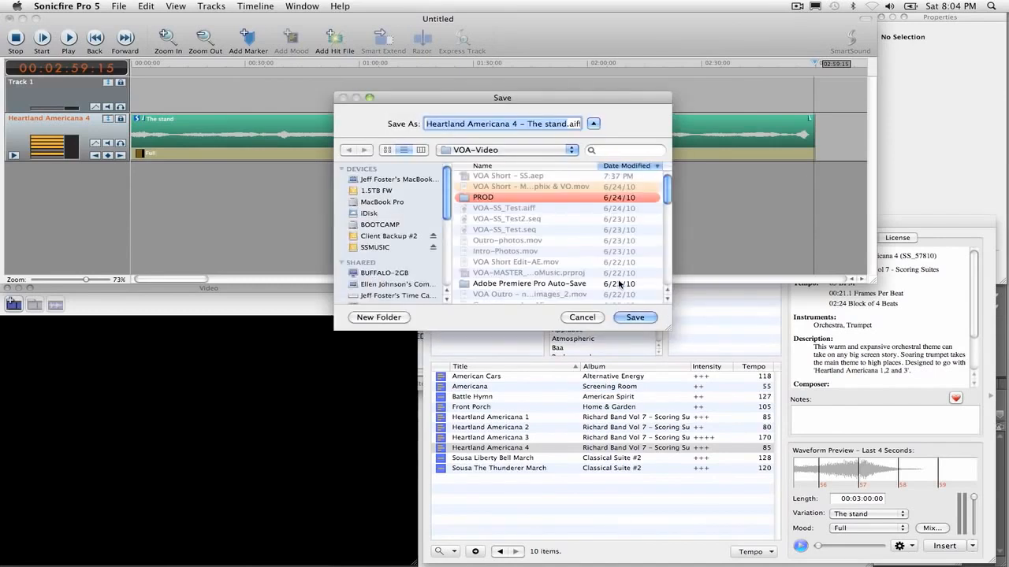
click(631, 319)
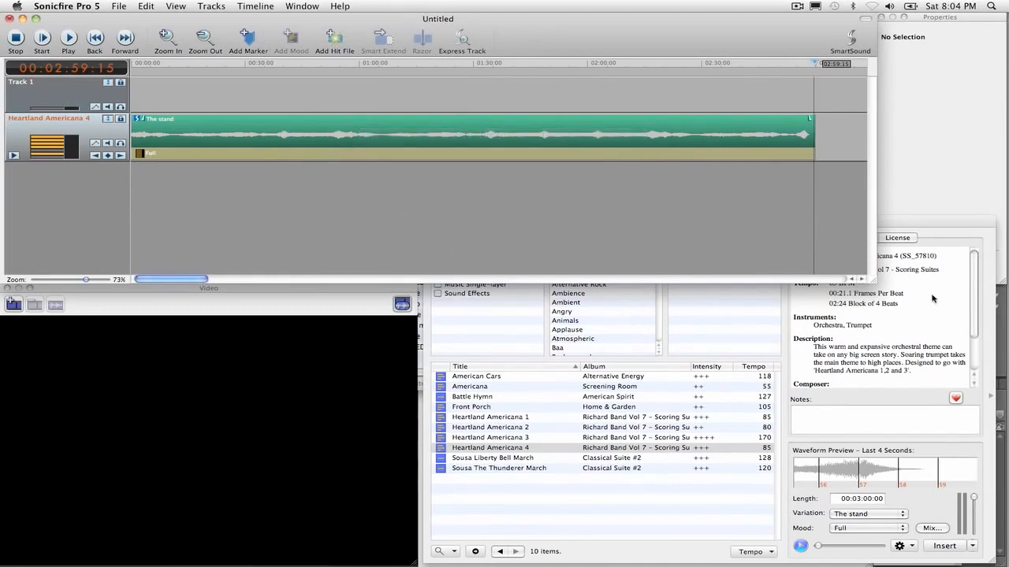
Switch to After Effects, import Heartland Americana 4 – The stand.aiff as footage and place it below all layers of the composition.
mouse_move(977, 293)
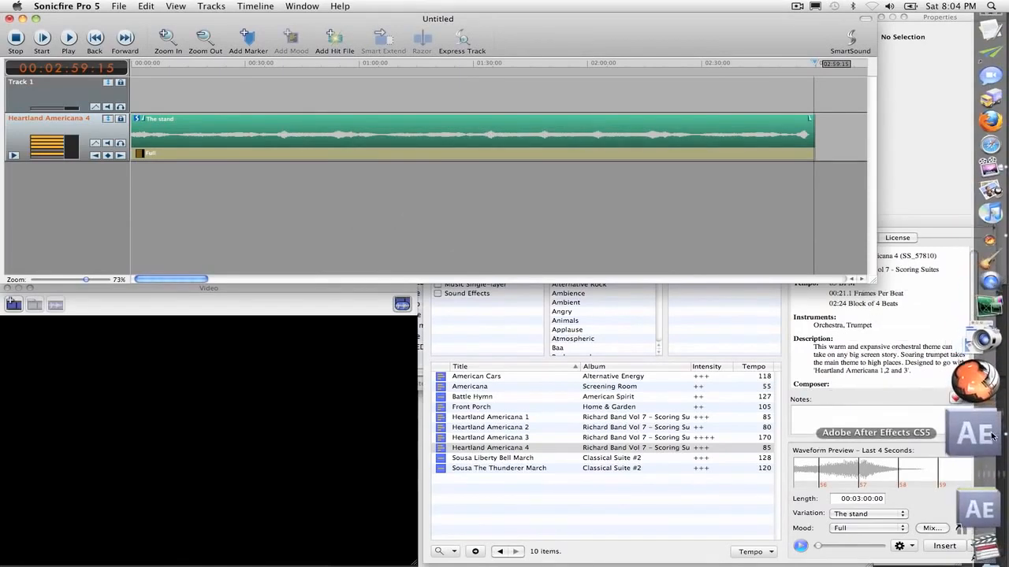
click(974, 435)
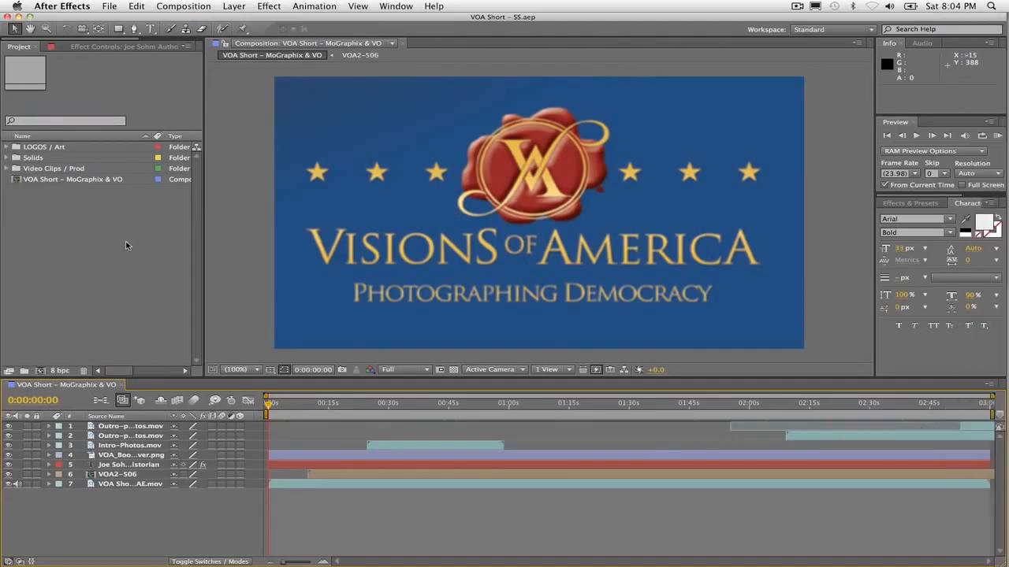
click(107, 6)
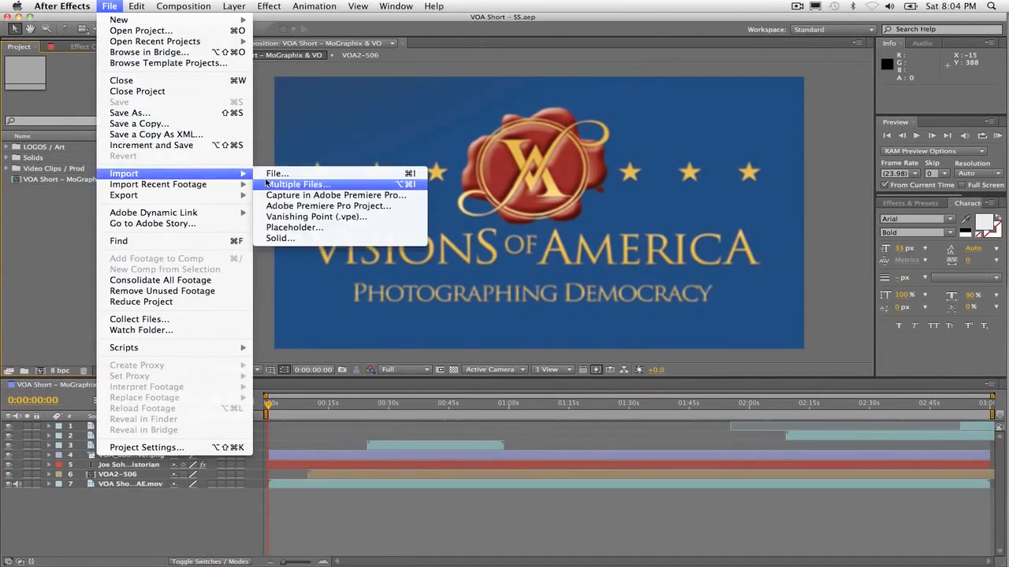
click(270, 178)
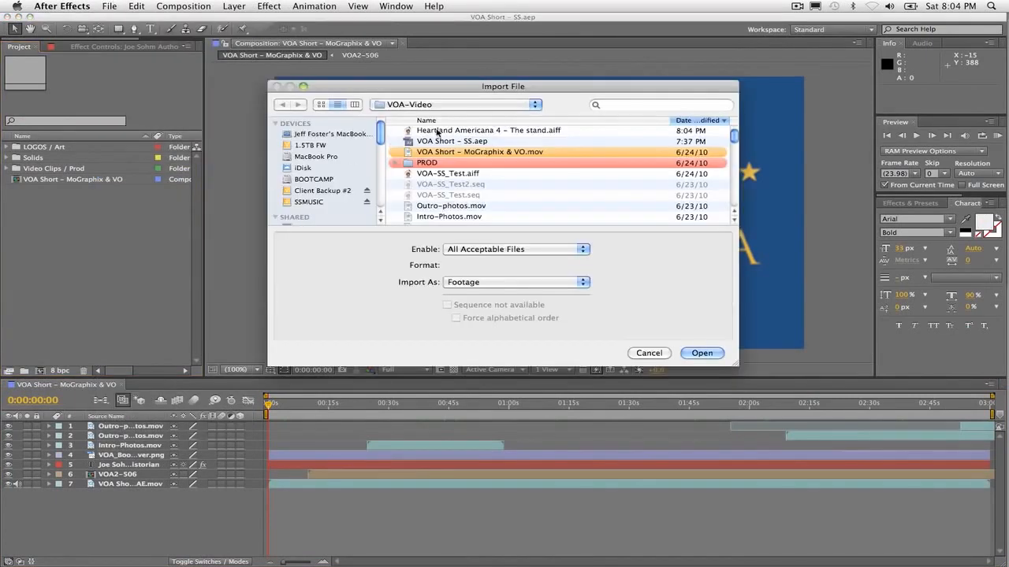
click(441, 131)
click(702, 353)
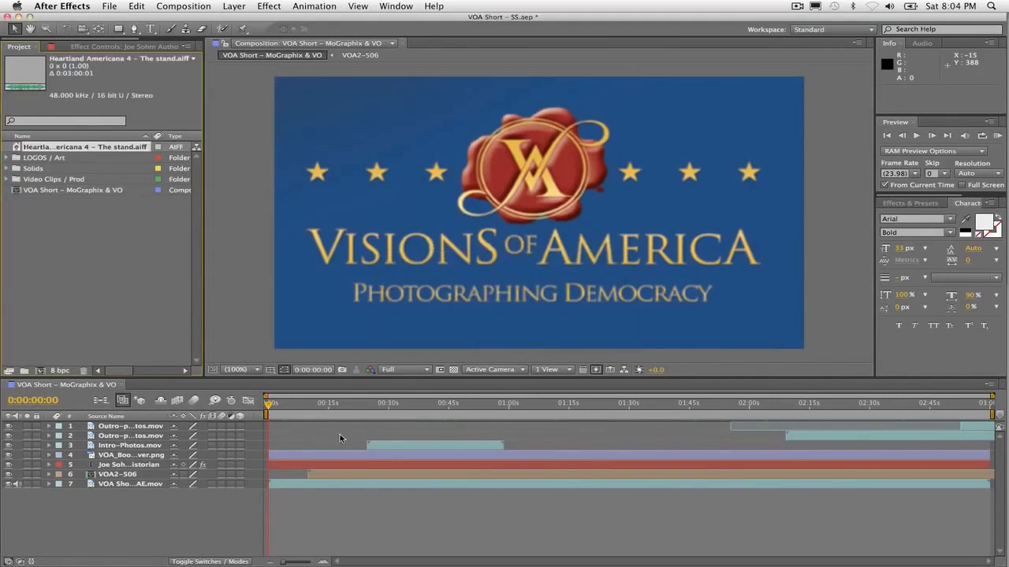
drag(84, 151, 101, 500)
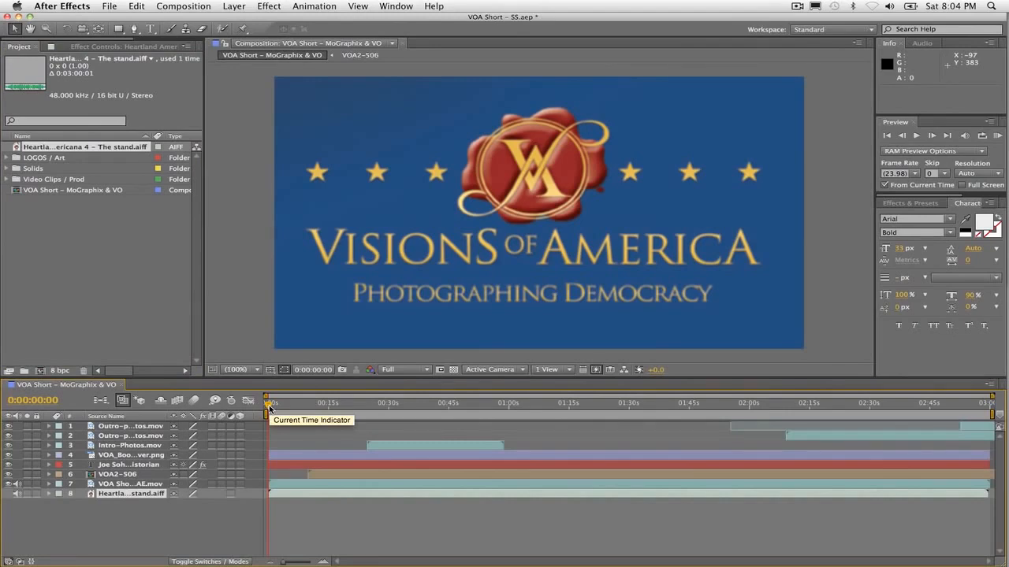
RAM-preview the composition's opening with the soundtrack and reveal the Audio Levels property of the soundtrack layer.
key(KP_0)
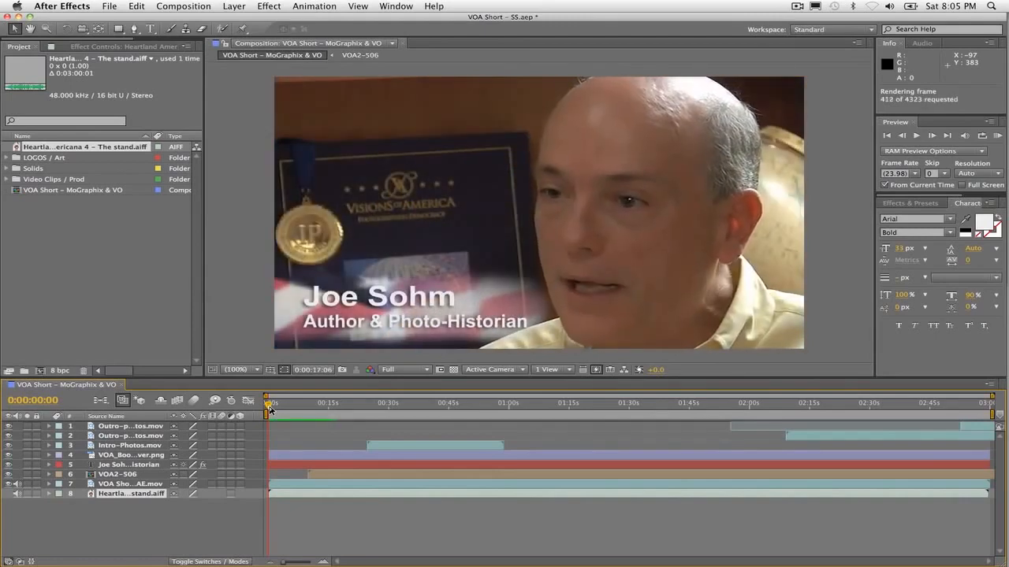
key(space)
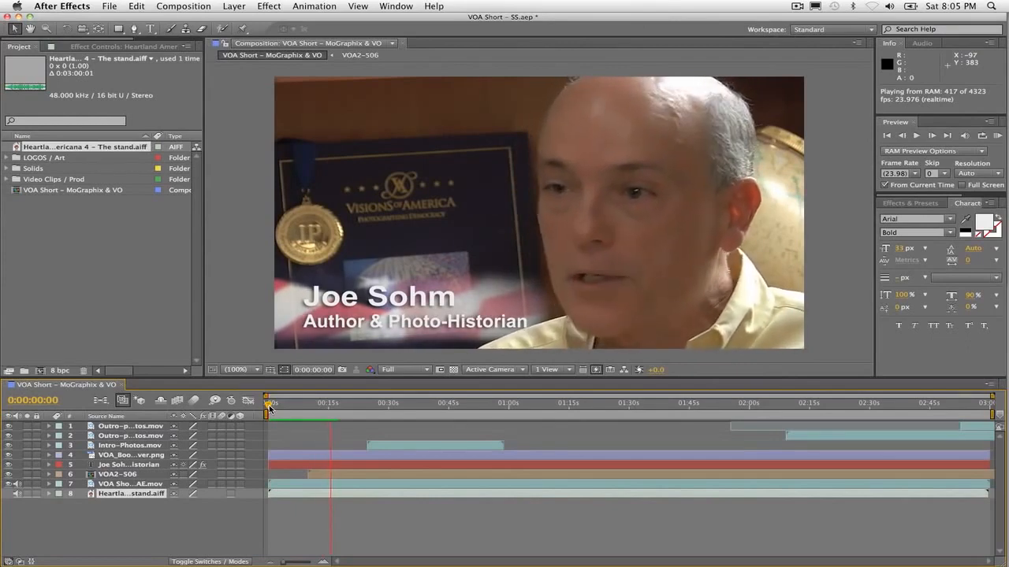
key(space)
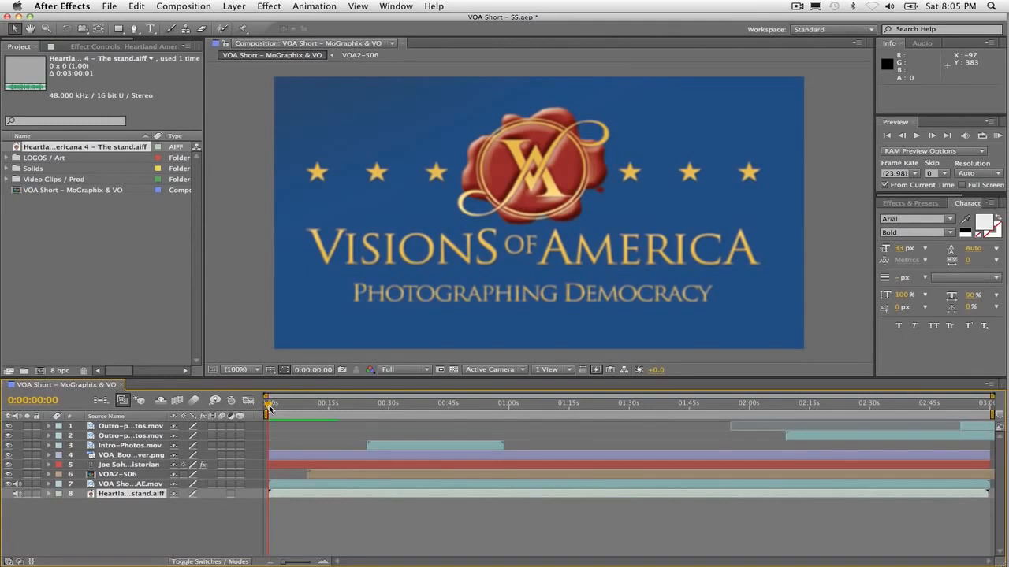
click(49, 494)
click(60, 504)
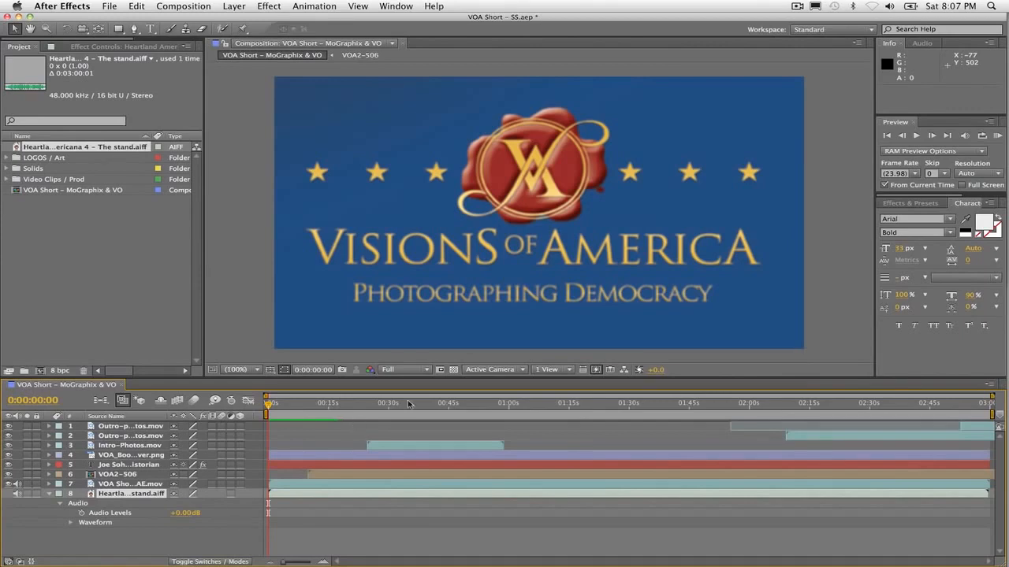
Switch to Sonicfire Pro 5 and load the VOA Short – MoGraphix & VO.mov video into the project.
click(972, 304)
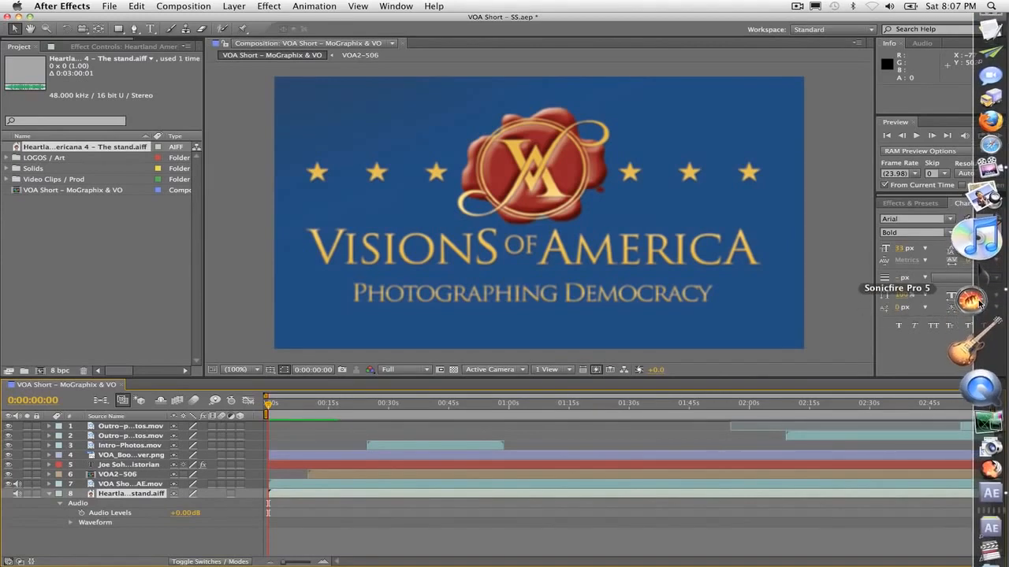
click(273, 296)
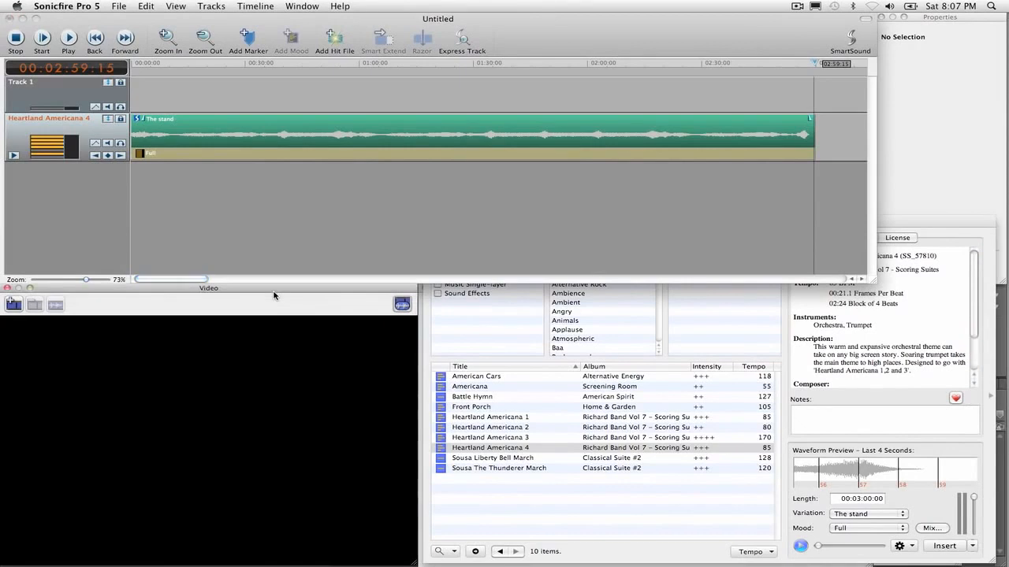
click(117, 6)
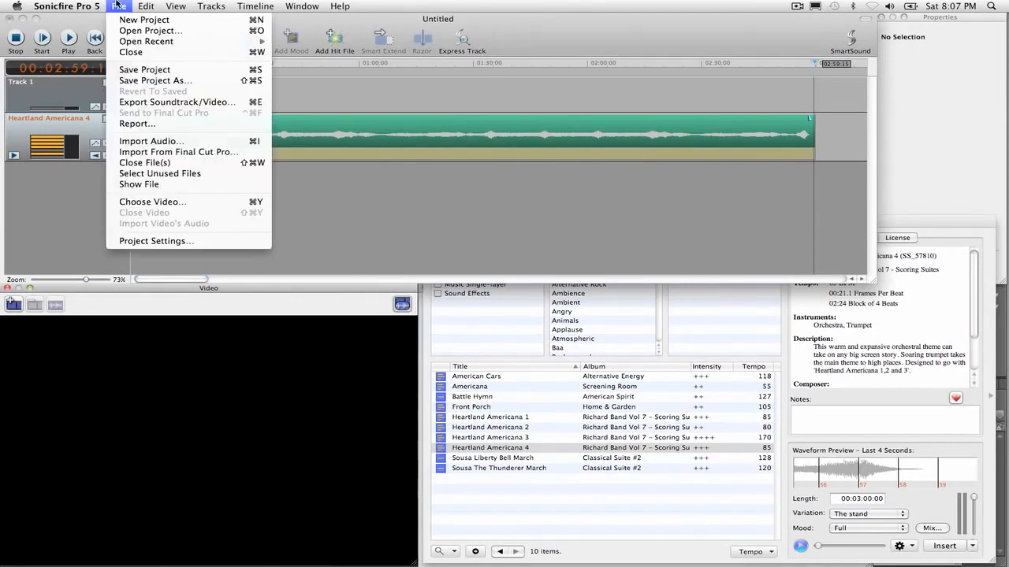
click(166, 203)
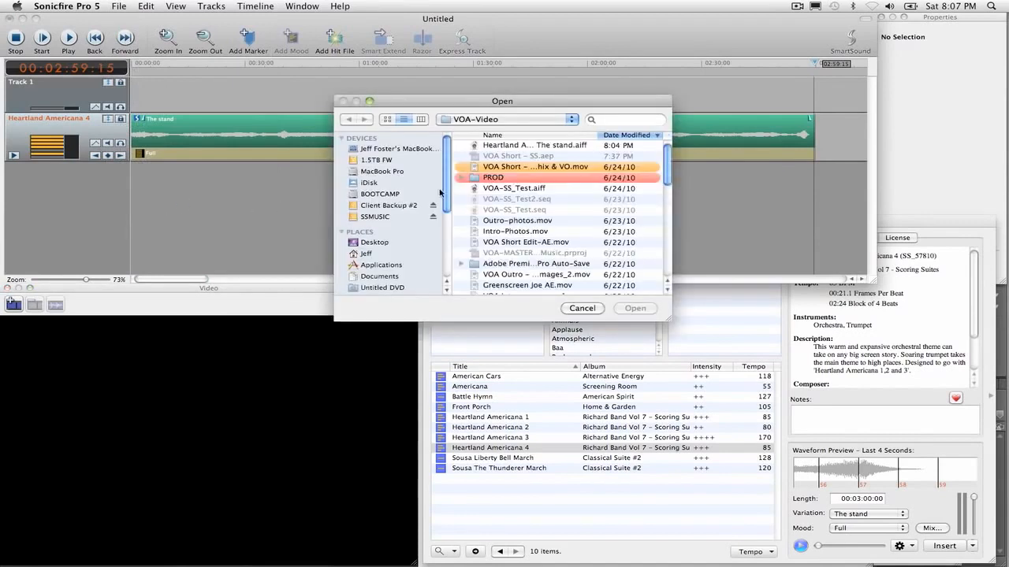
click(538, 167)
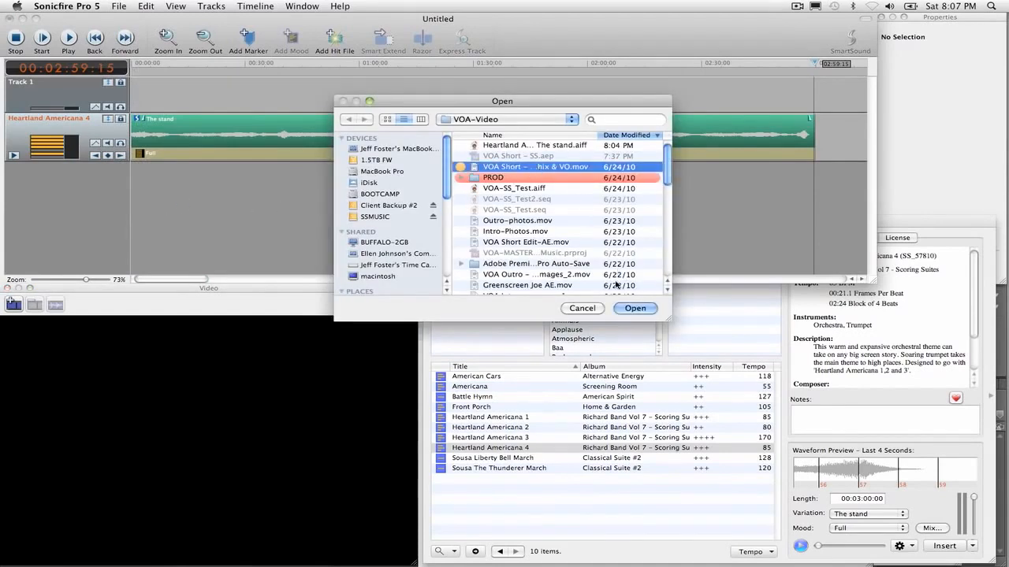
click(629, 309)
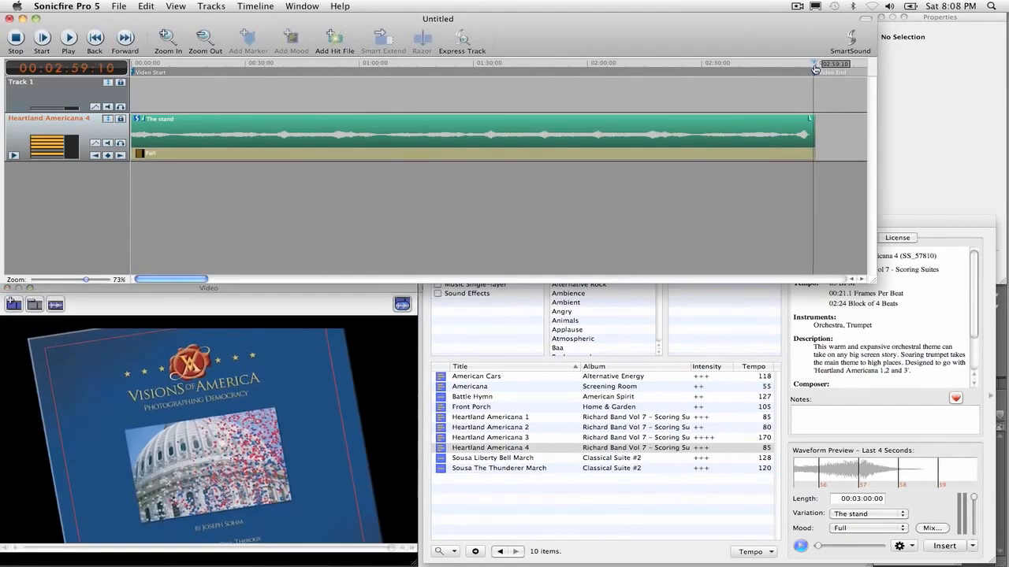
Play the video with the music from the start and add a Dialog mood to the soundtrack block at 00:00:05:24.
mouse_move(814, 65)
mouse_down()
mouse_move(158, 70)
mouse_move(118, 81)
mouse_up()
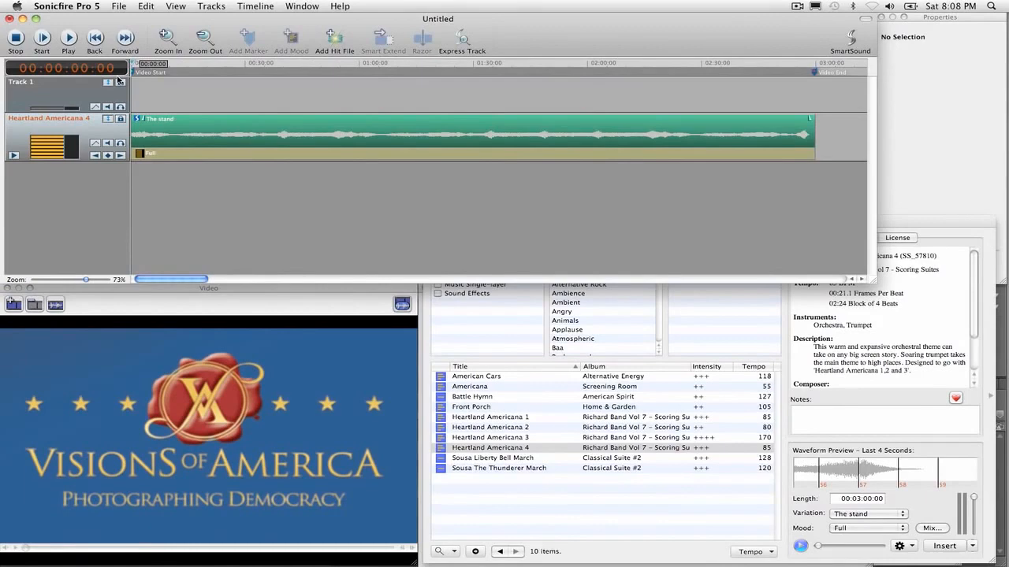
key(space)
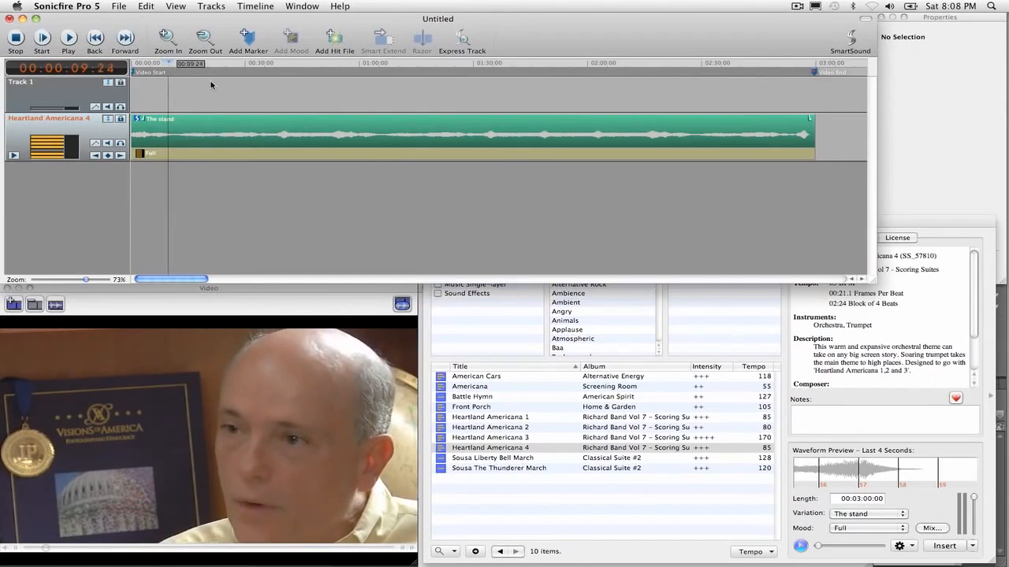
click(217, 128)
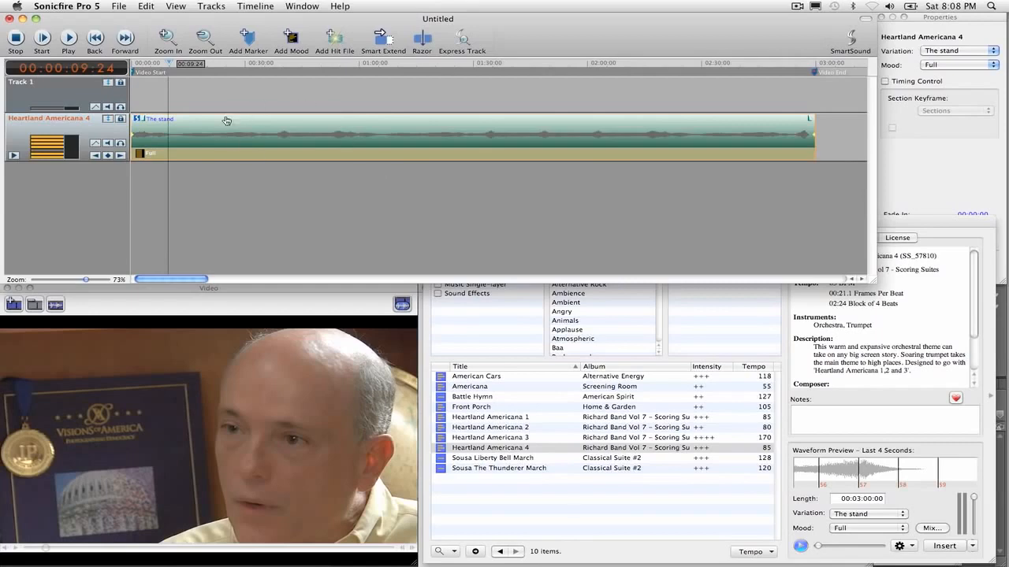
mouse_move(168, 65)
mouse_down()
mouse_move(132, 71)
mouse_move(155, 69)
mouse_up()
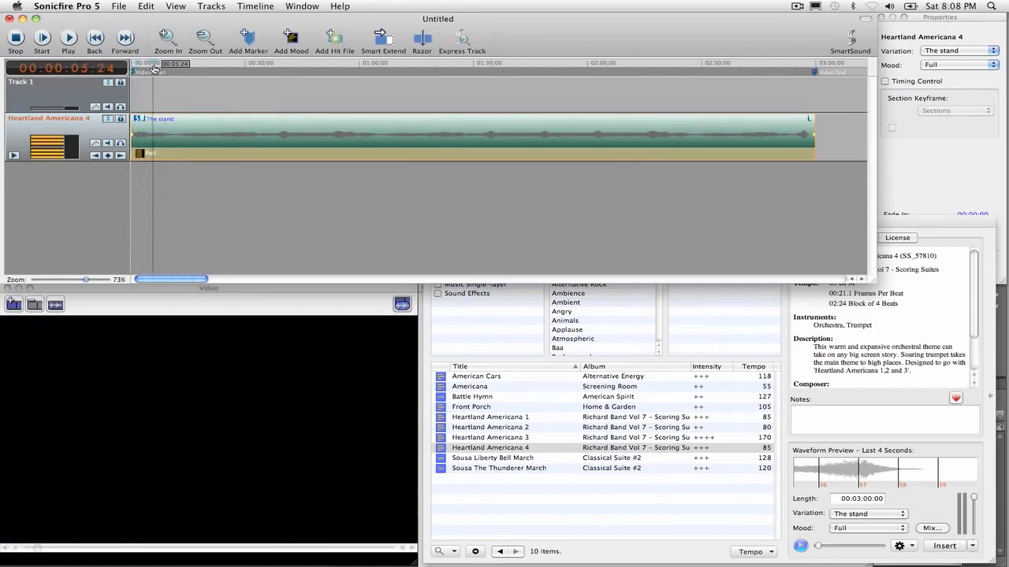
click(290, 39)
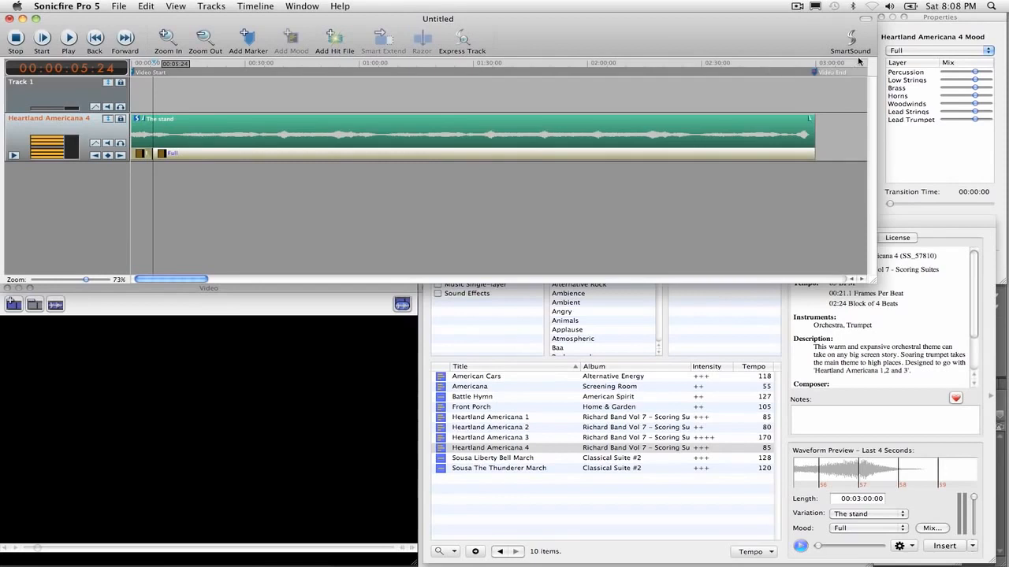
click(937, 52)
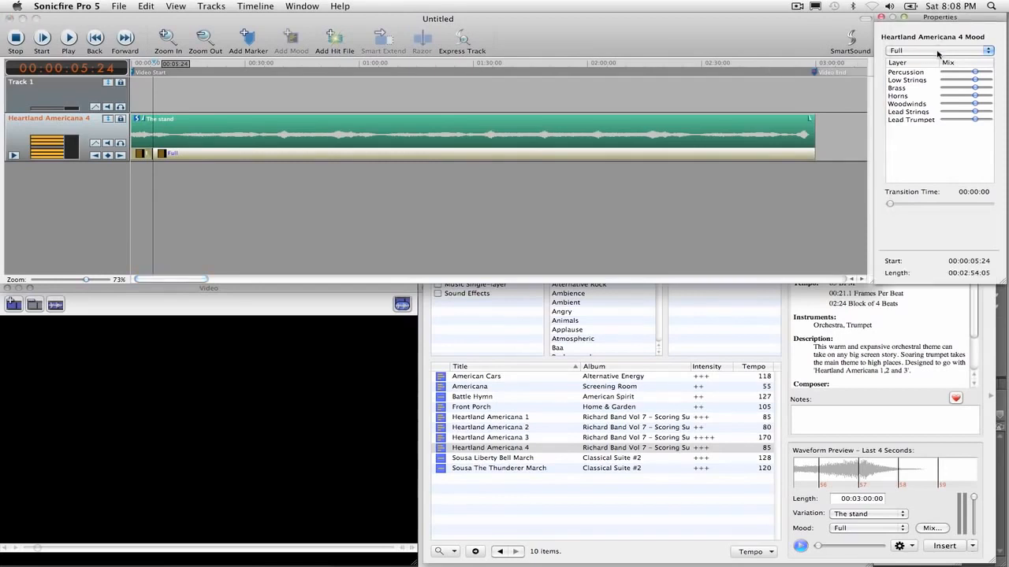
click(938, 52)
click(902, 68)
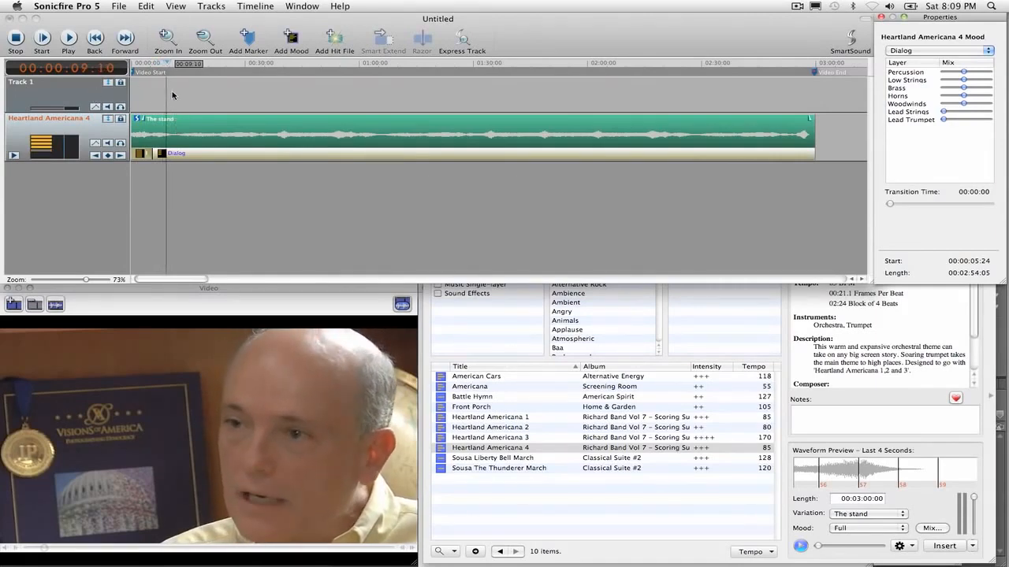
Add mood changes to the music at 00:01:16:22 and 00:01:19:11, around the end of the Statue of Liberty shot.
click(168, 64)
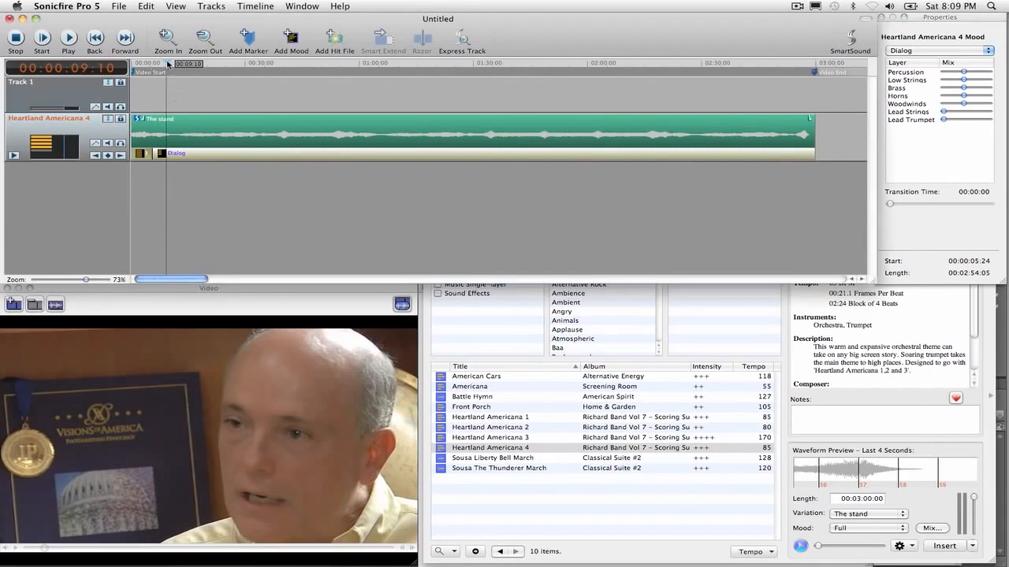
click(335, 67)
drag(349, 66, 407, 77)
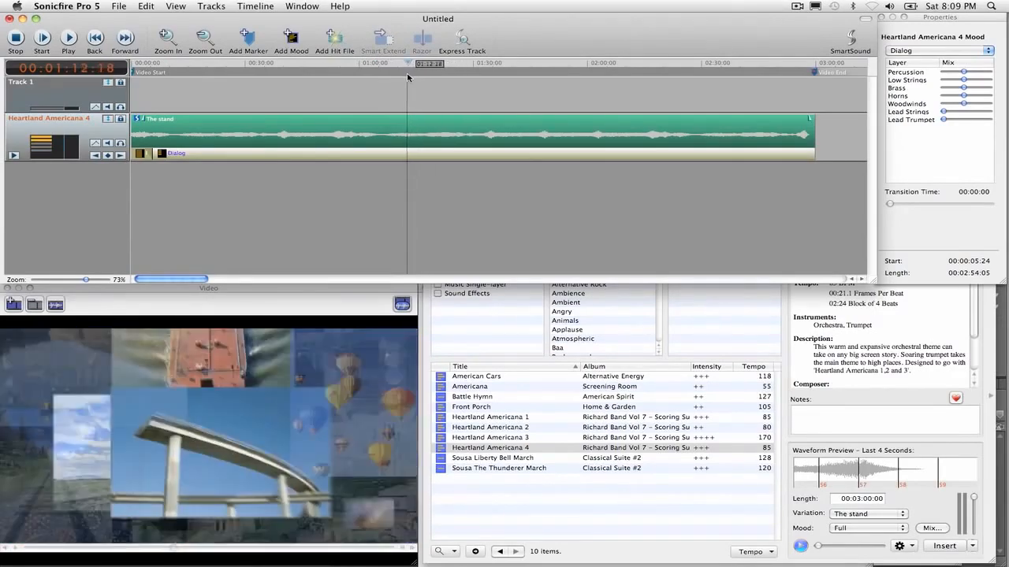
key(space)
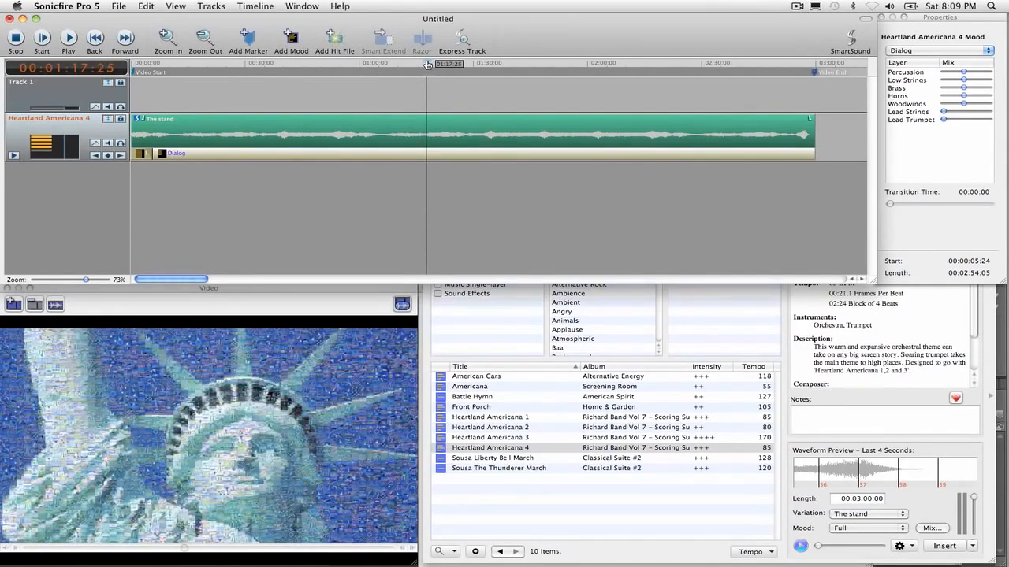
drag(426, 63, 424, 65)
click(293, 39)
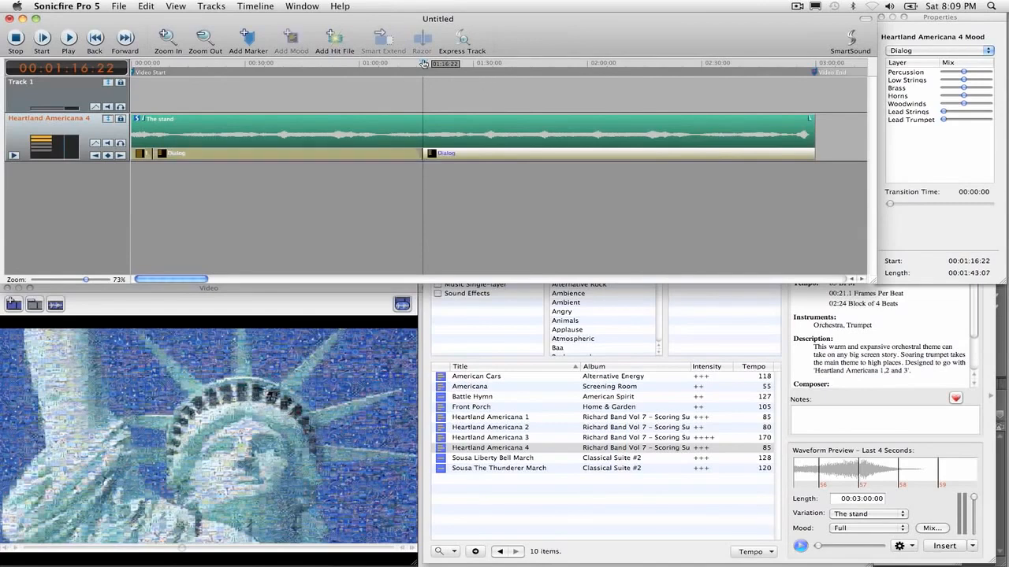
drag(425, 64, 434, 64)
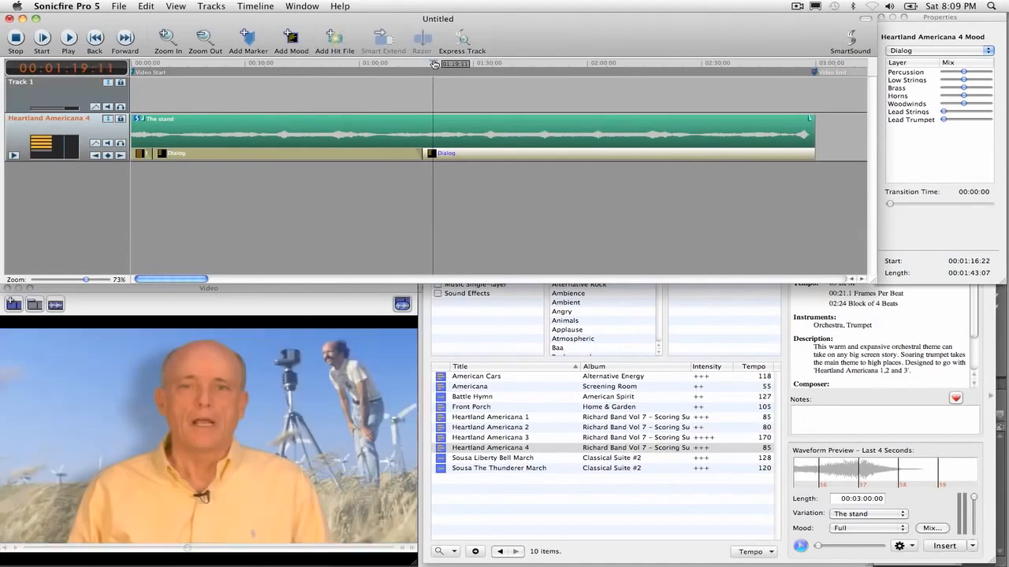
click(295, 40)
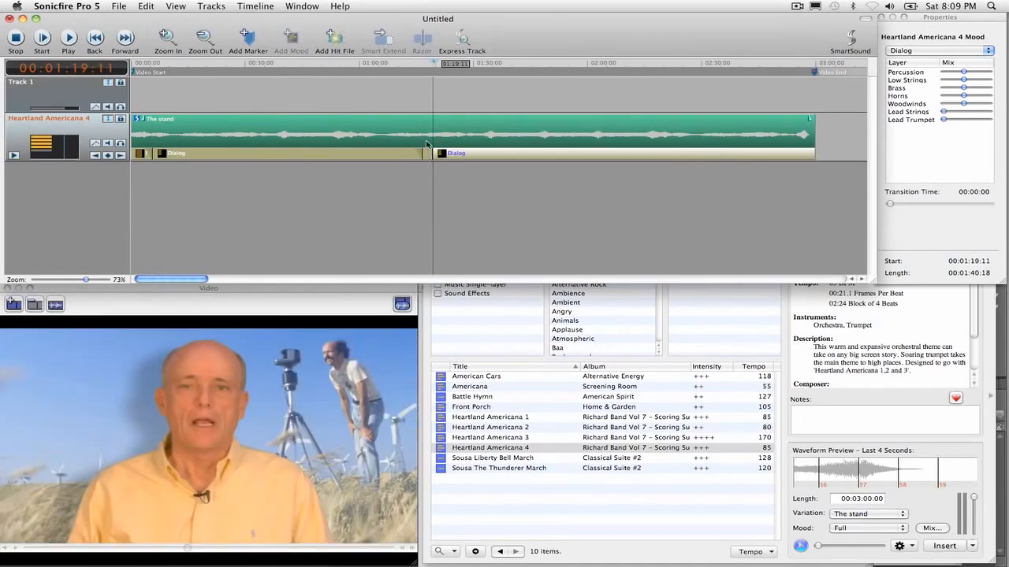
Set the short mood section between 00:01:16:22 and 00:01:19:11 to Full and play the transition with the video.
drag(433, 63, 429, 64)
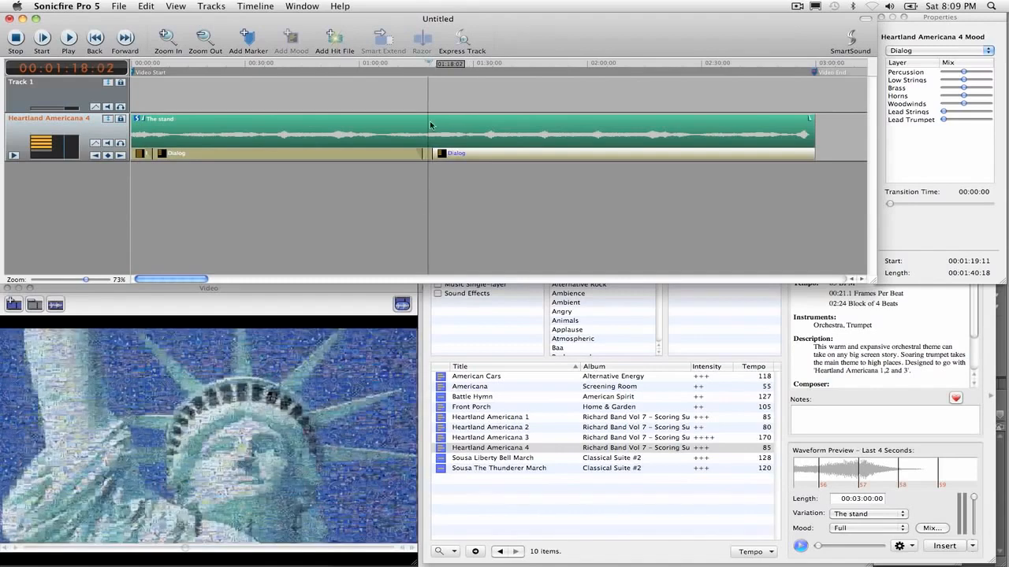
click(428, 158)
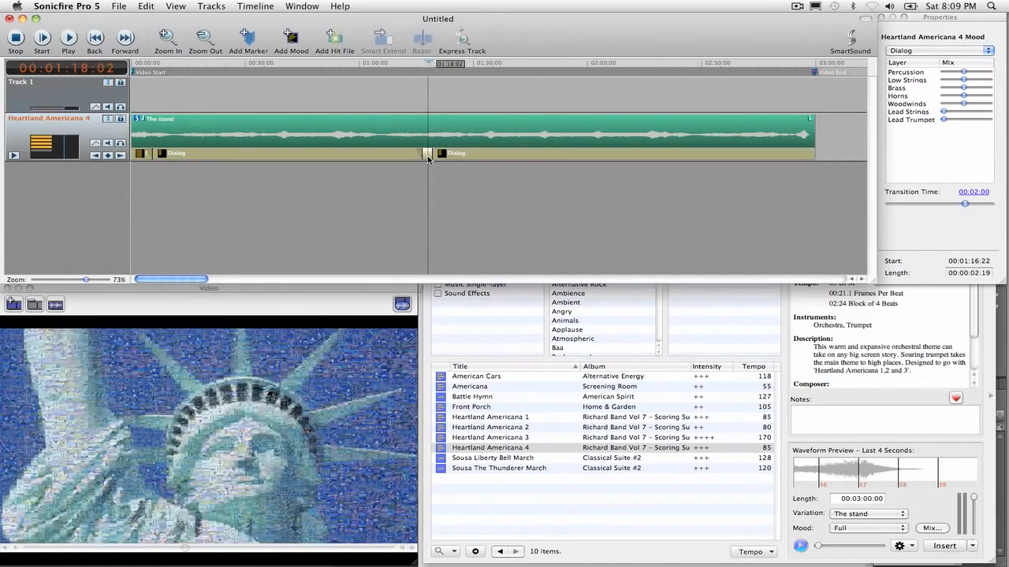
click(902, 52)
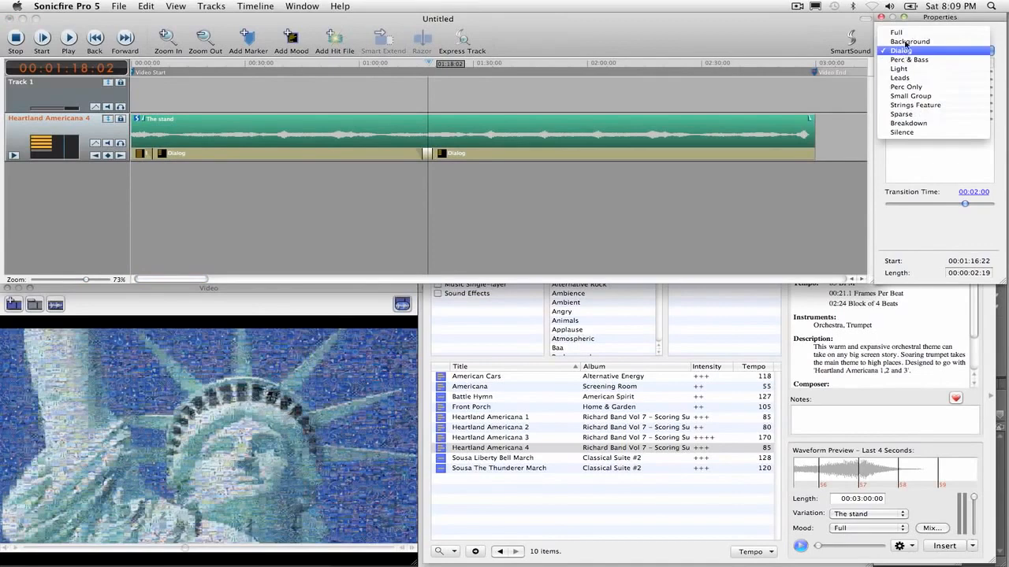
click(896, 32)
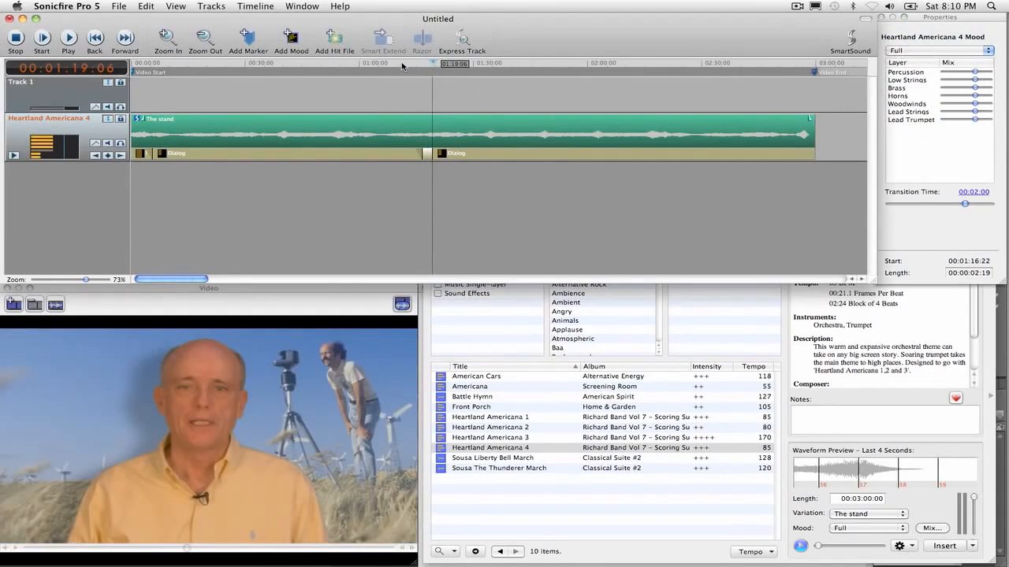
click(402, 66)
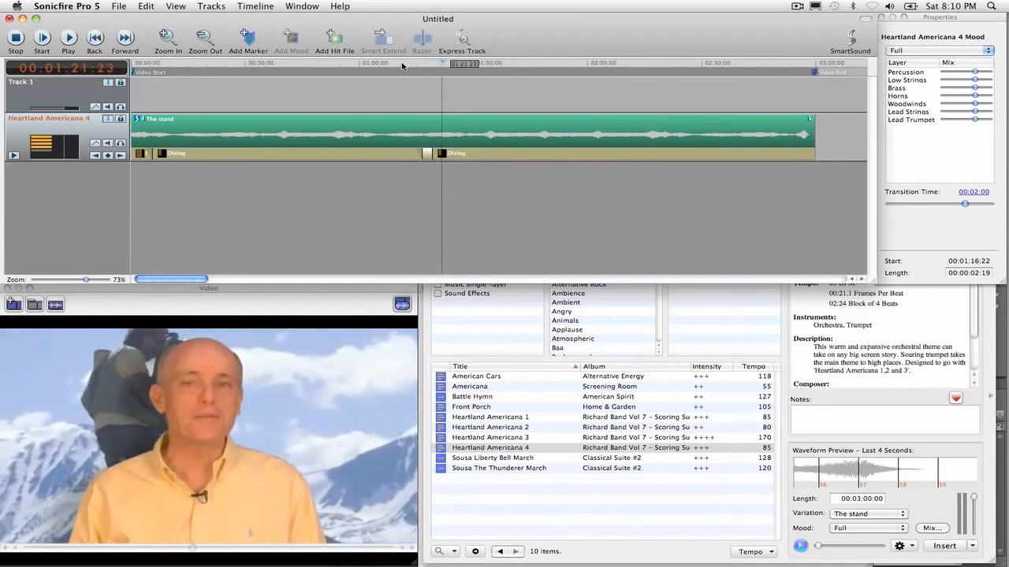
Add a mood change at 00:02:11:08, set it to Full and play the transition with the video.
drag(531, 66, 631, 68)
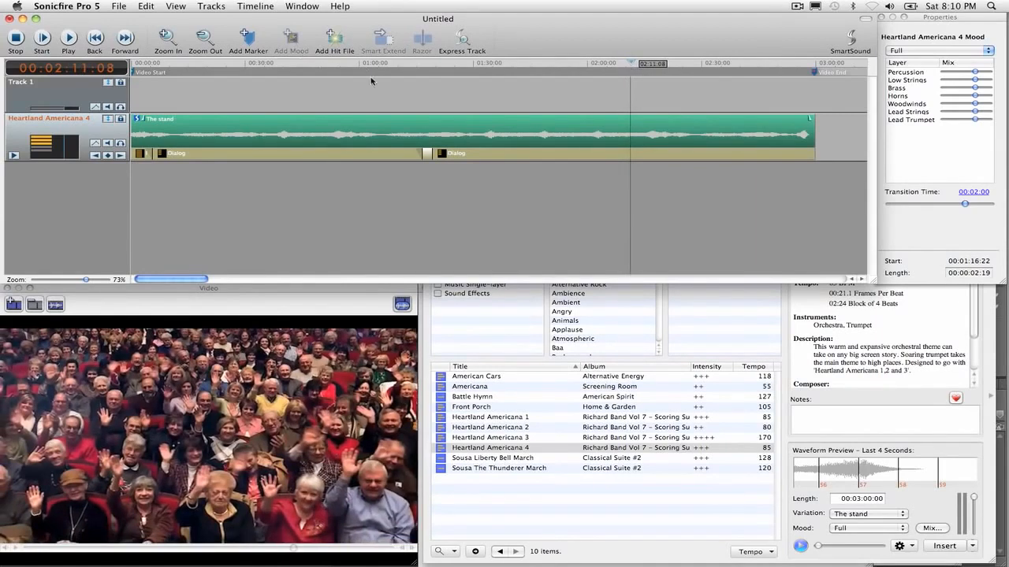
click(610, 127)
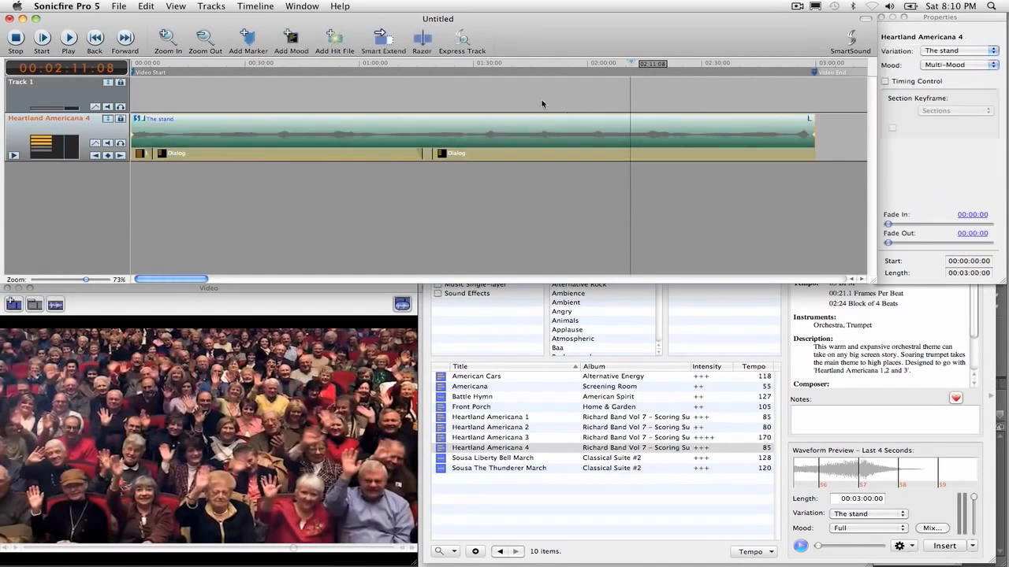
click(293, 40)
click(906, 52)
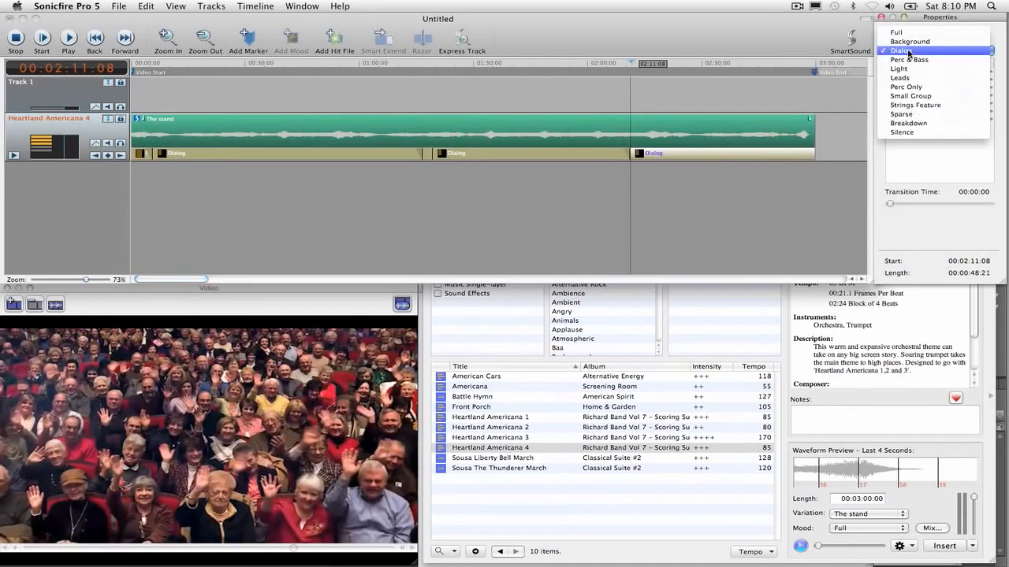
click(909, 34)
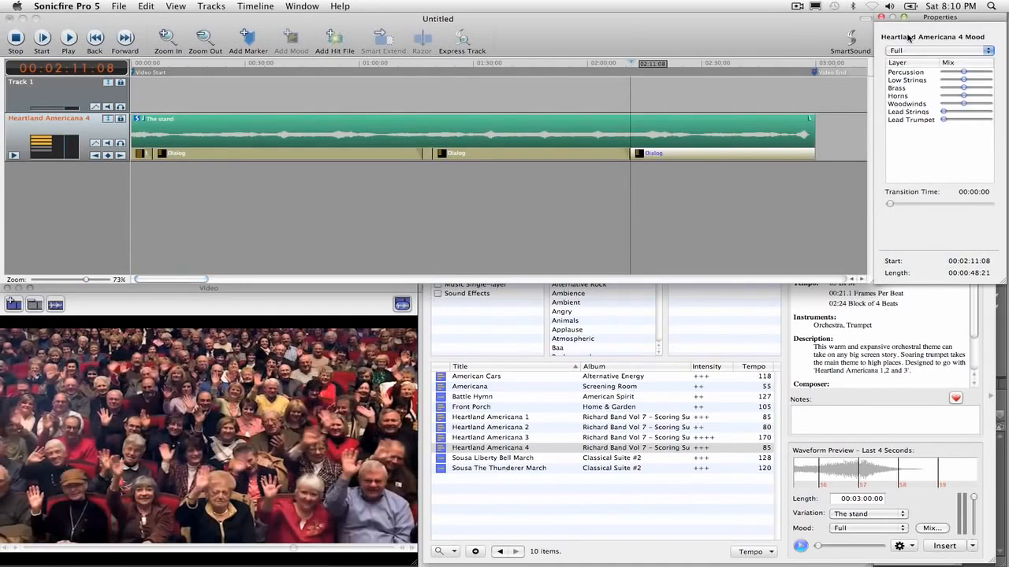
click(610, 67)
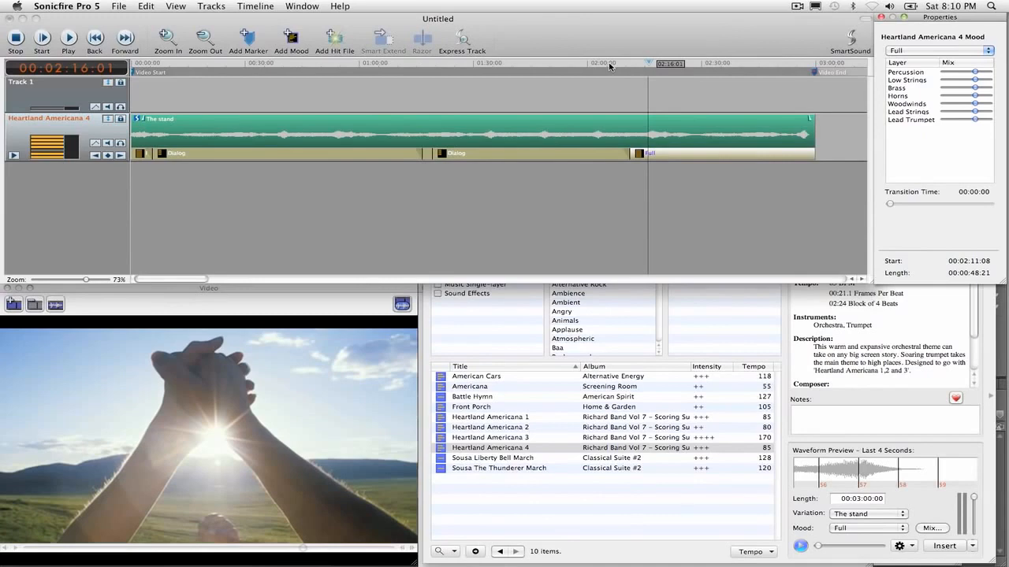
click(299, 200)
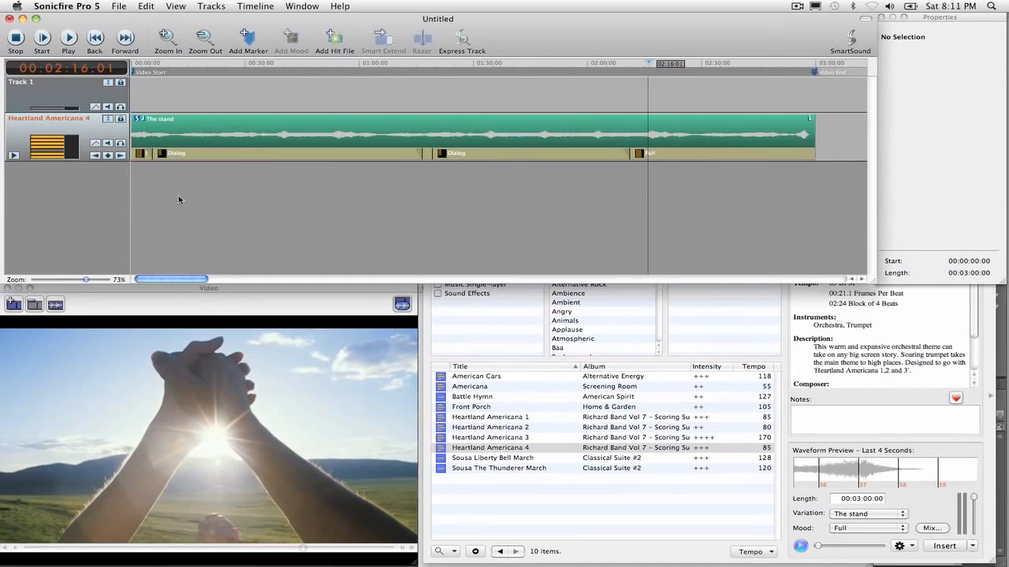
Export the complete soundtrack as a 48k, 16-bit AIFF, replacing Heartland Americana 4 – The stand.aiff in the VOA-Video folder.
click(120, 6)
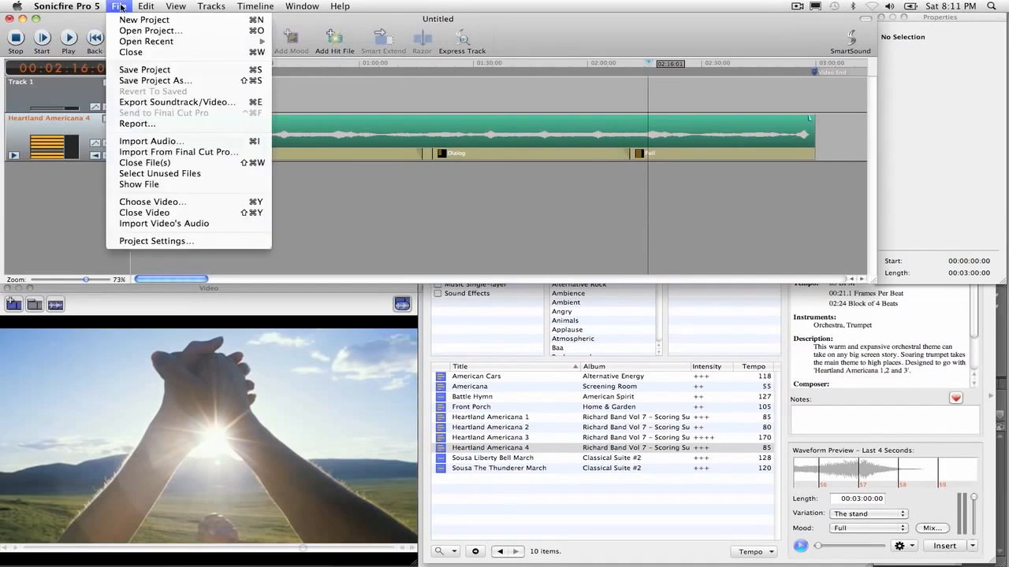
click(137, 101)
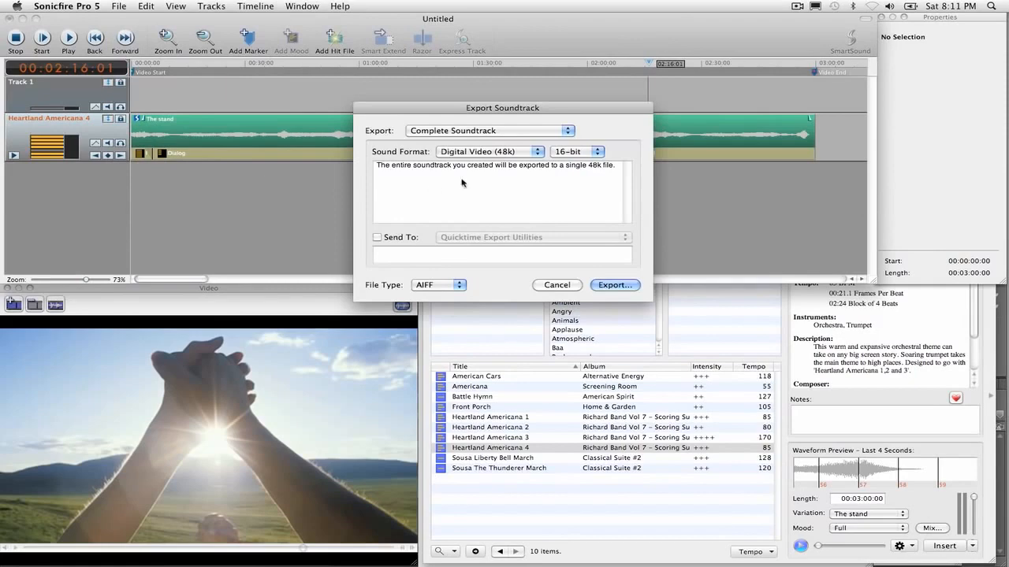
click(614, 286)
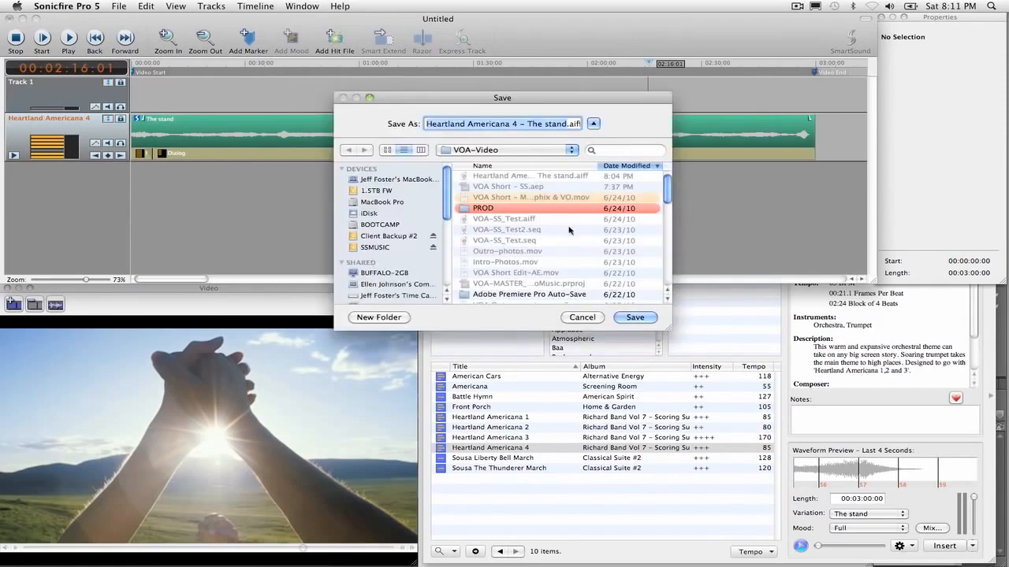
click(635, 318)
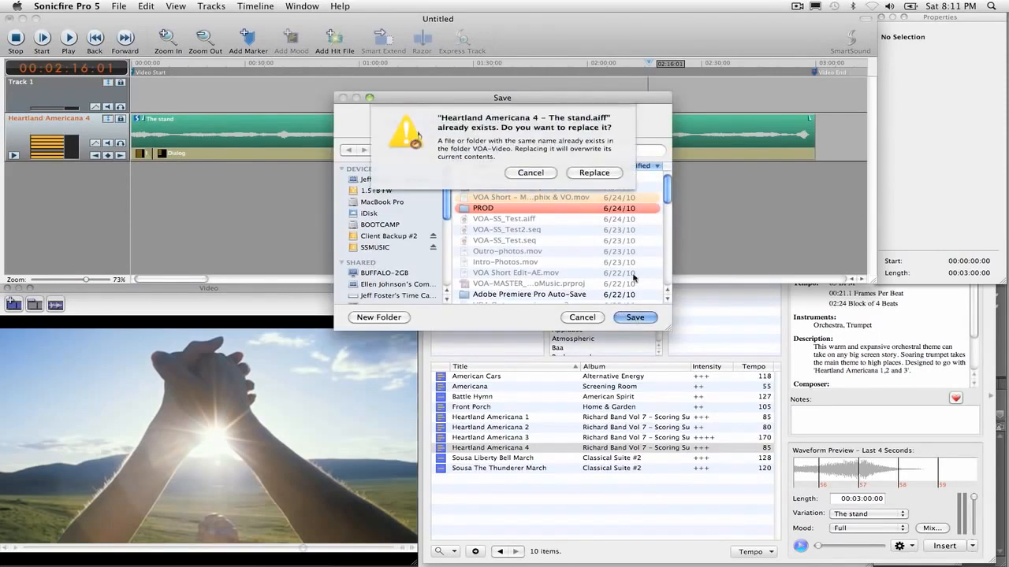
click(595, 172)
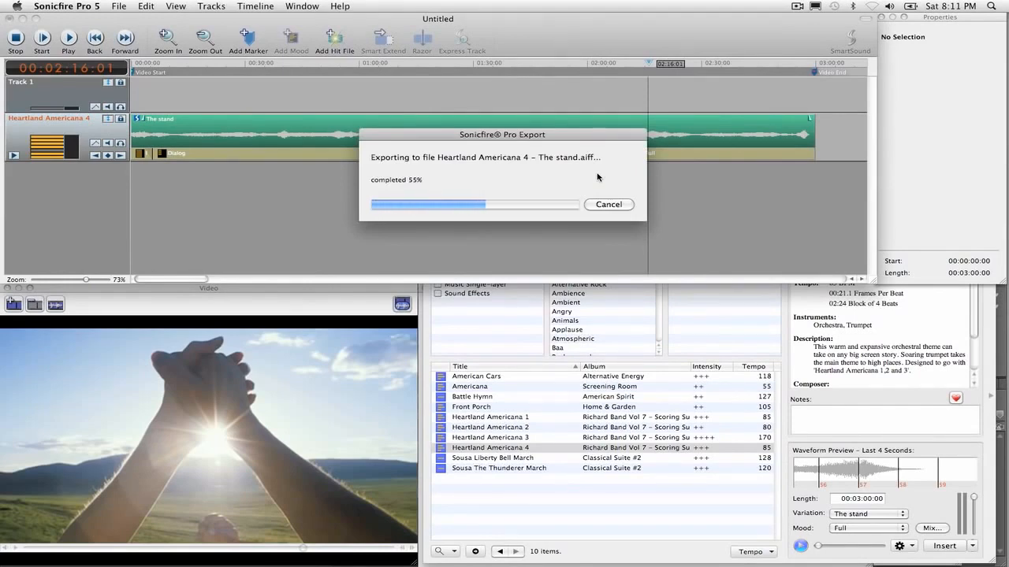
Switch to After Effects, reload the Heartland Americana 4 – The stand.aiff footage and RAM-preview the composition's opening.
click(974, 444)
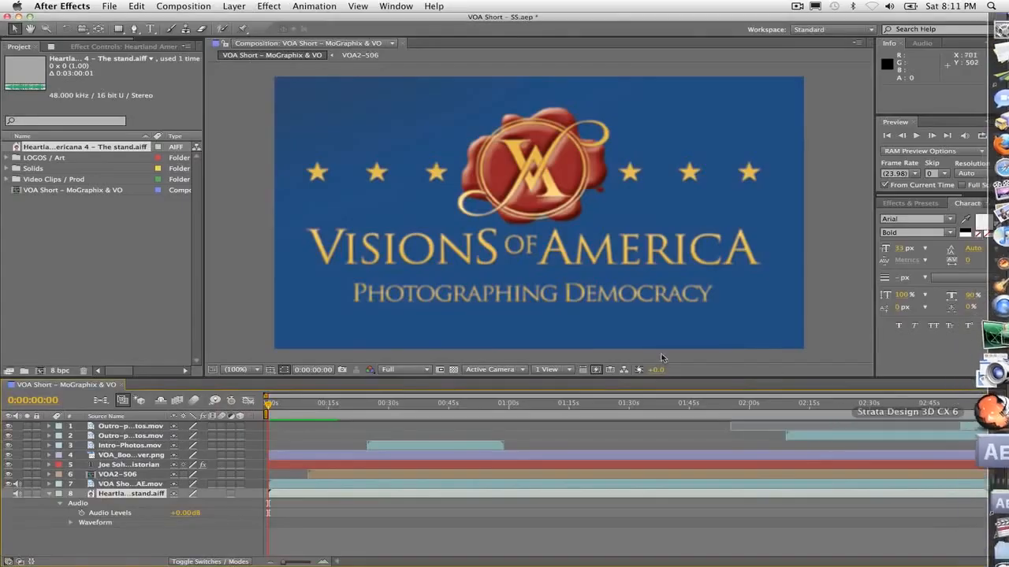
click(111, 253)
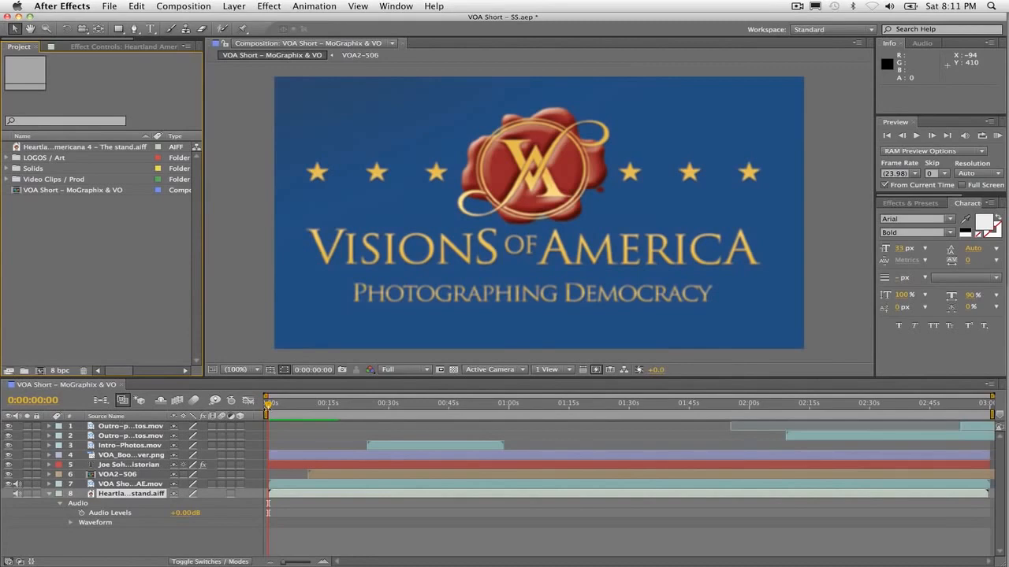
click(268, 407)
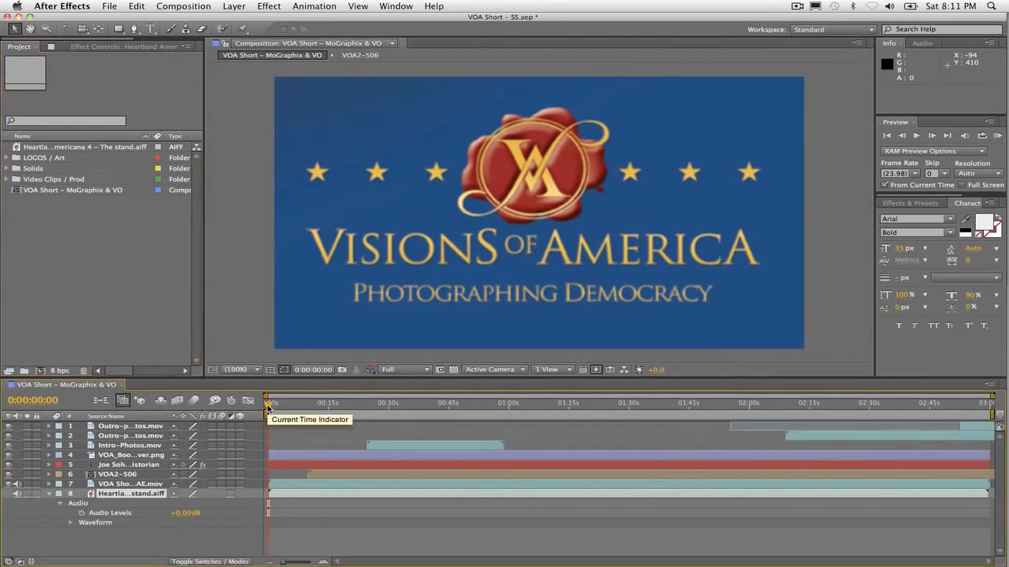
click(101, 149)
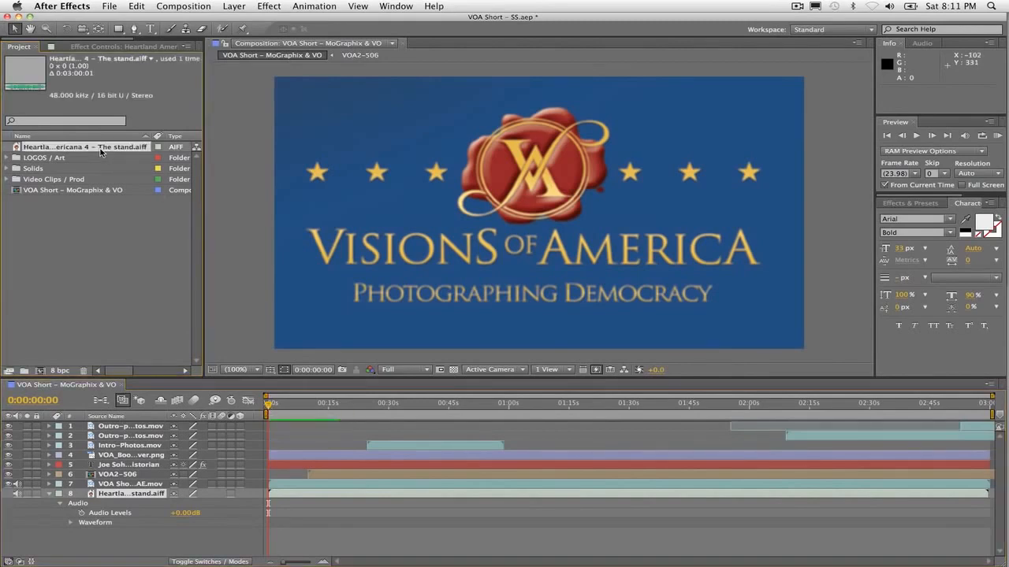
right_click(101, 150)
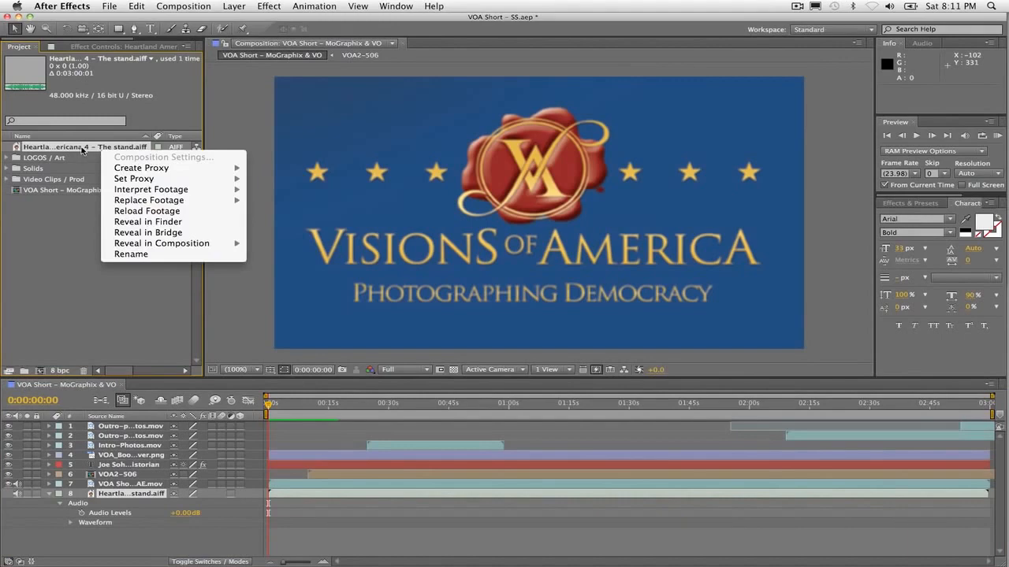
click(171, 216)
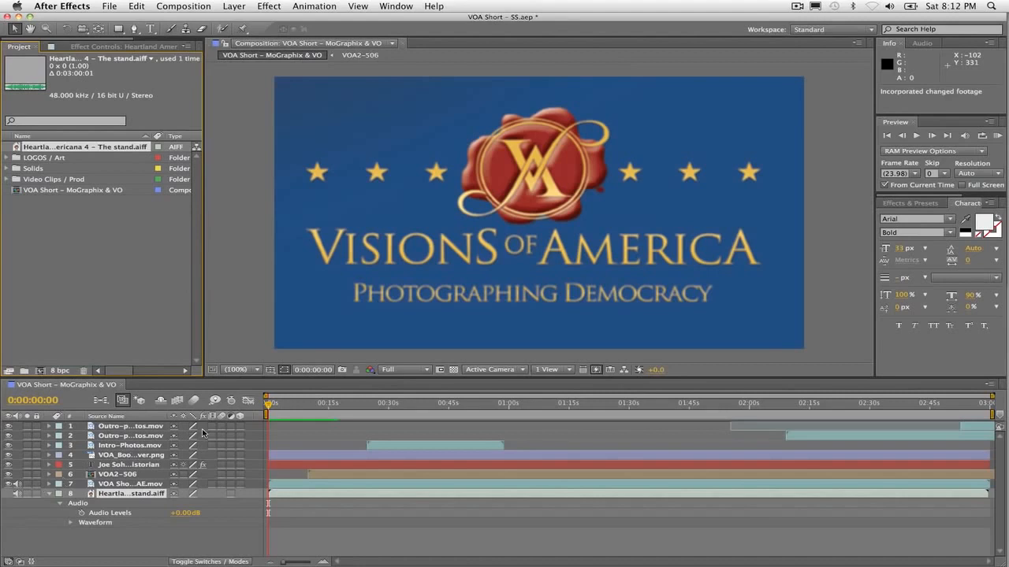
key(KP_0)
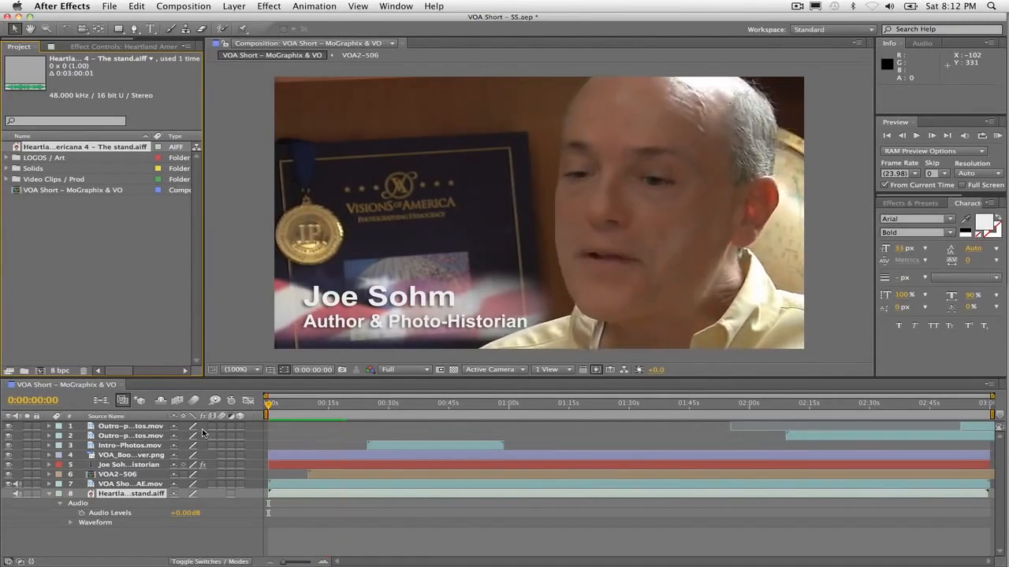
key(space)
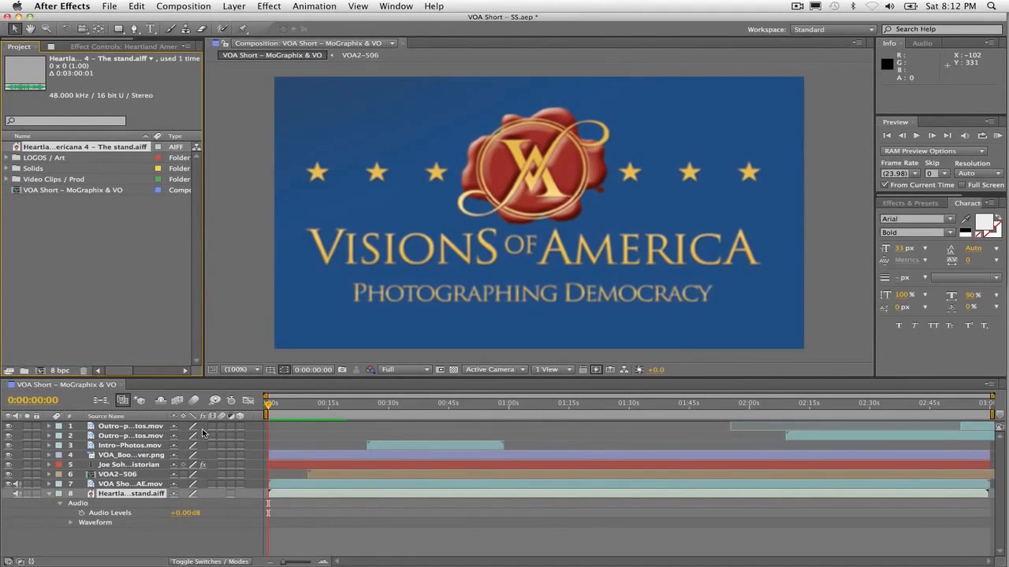